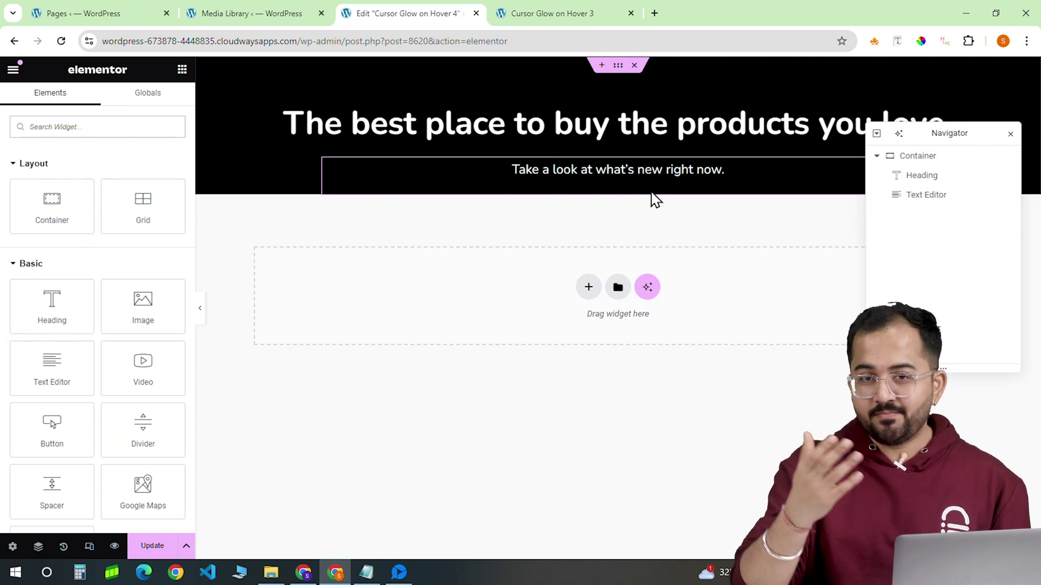
Add a new single-container flexbox section with a classic black background
left_click(589, 294)
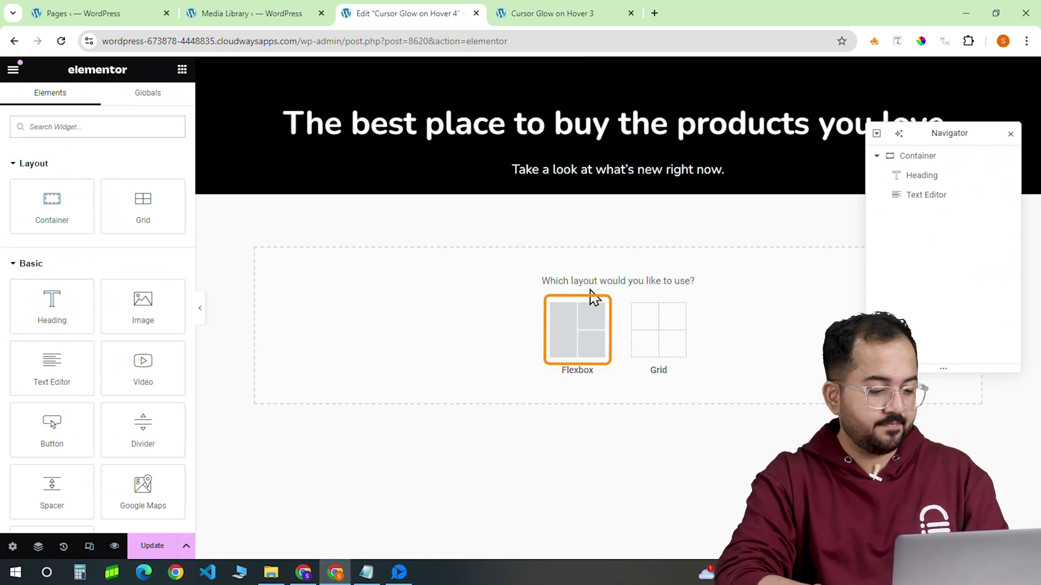
left_click(578, 336)
left_click(516, 329)
left_click(91, 117)
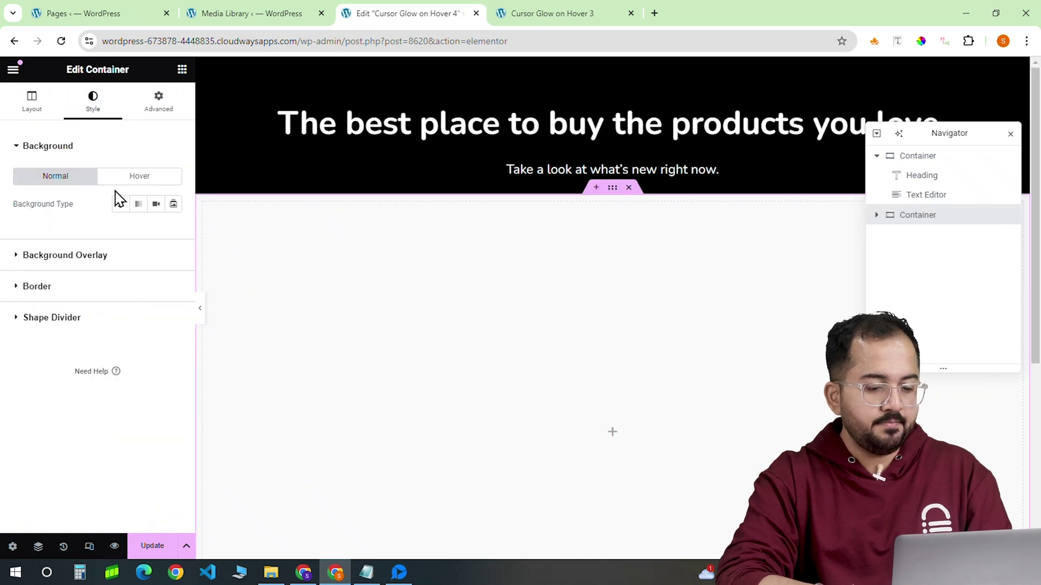
left_click(122, 203)
left_click(173, 232)
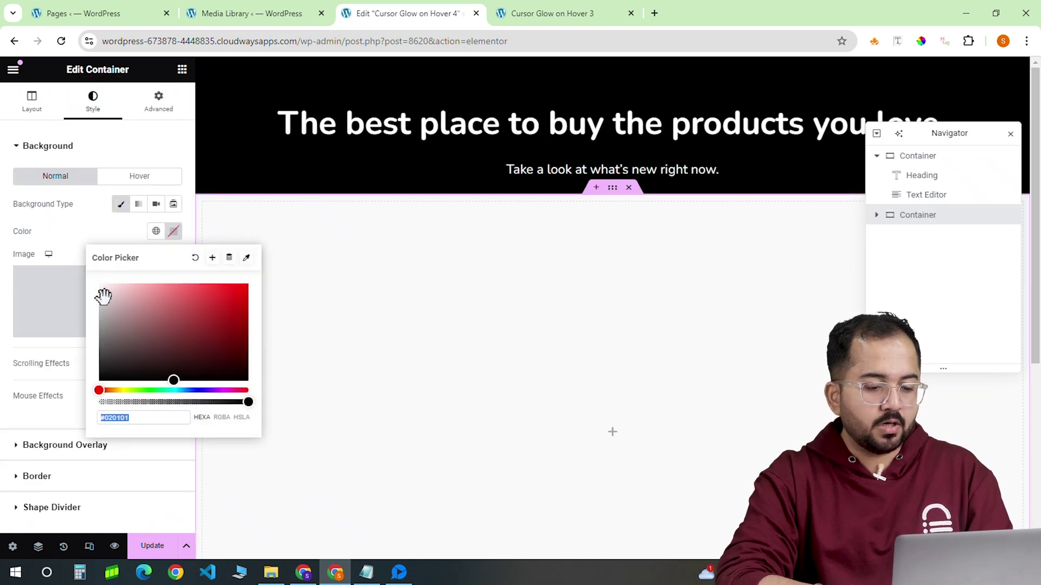
type("#000000")
Add an inner card container with Overflow Hidden and a 20px border radius
left_click(172, 234)
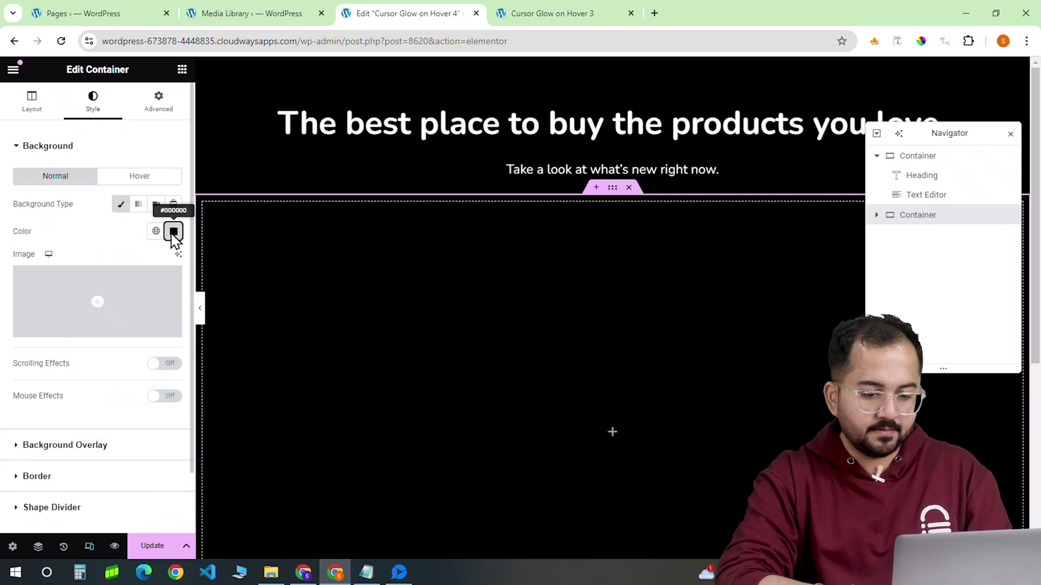
scroll(72, 305, "down", 2)
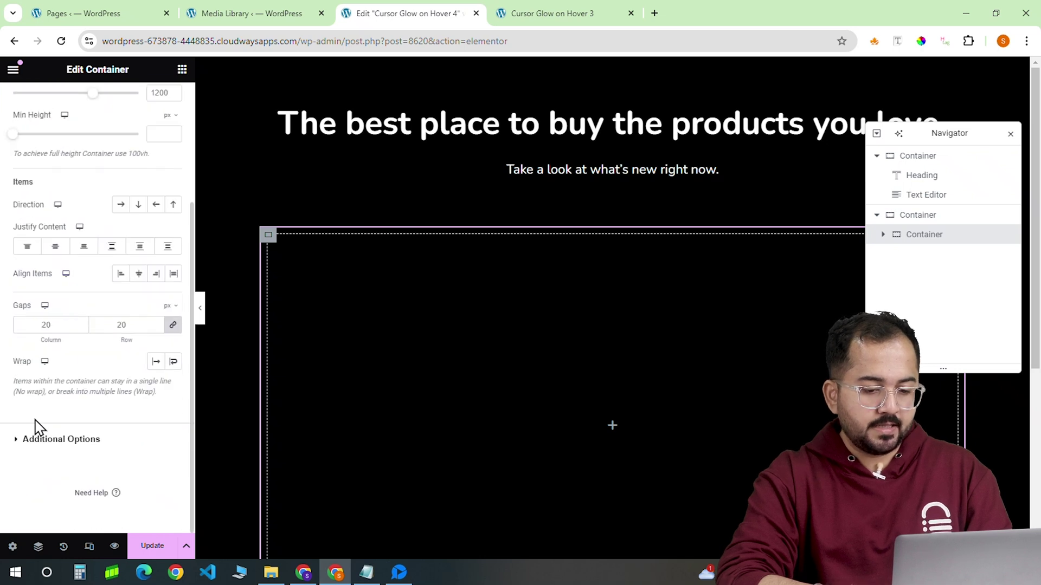
left_click(17, 446)
left_click(118, 210)
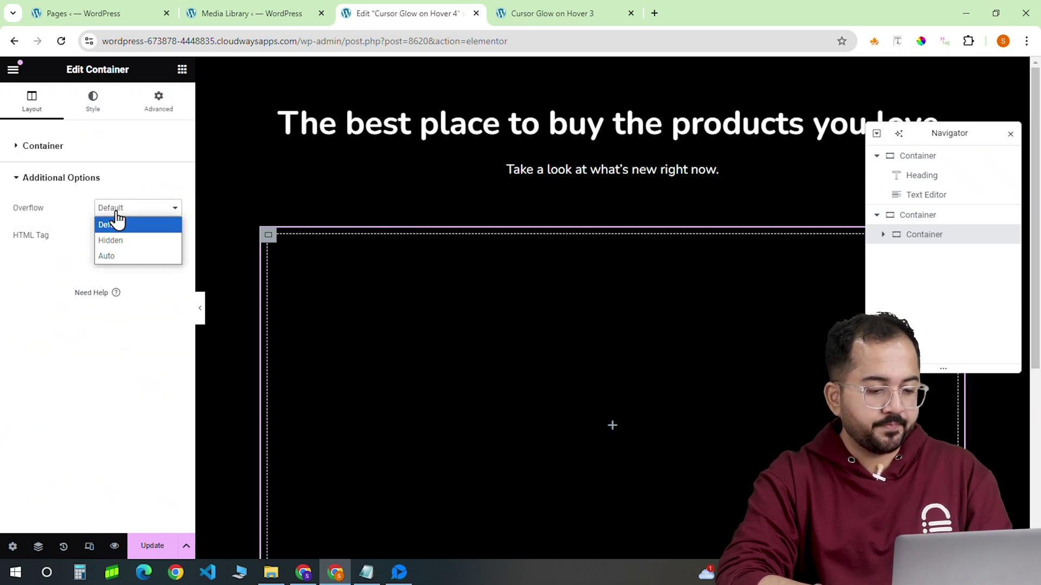
left_click(119, 242)
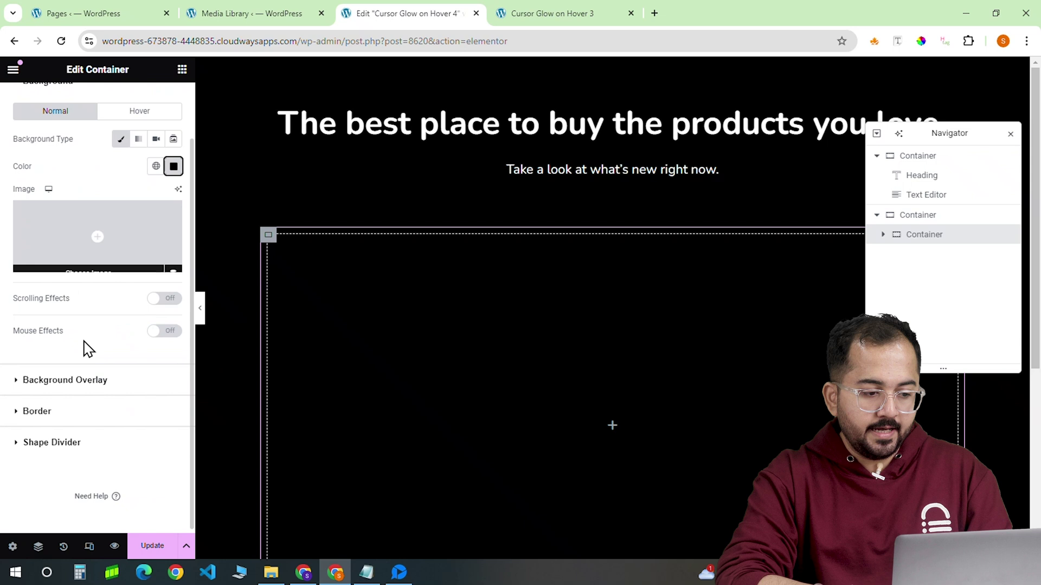
left_click(19, 409)
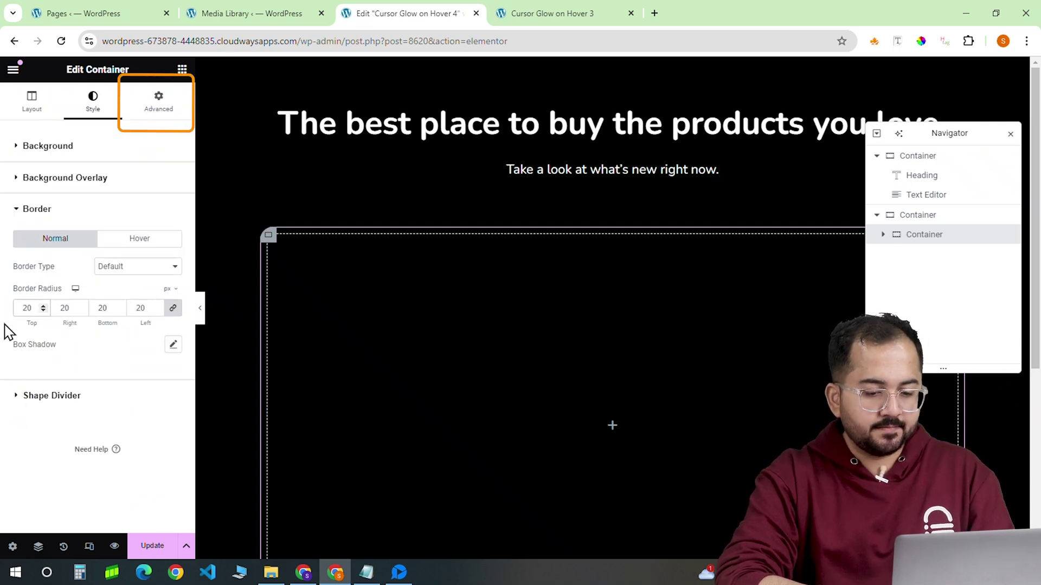
left_click(157, 119)
scroll(113, 244, "down", 1)
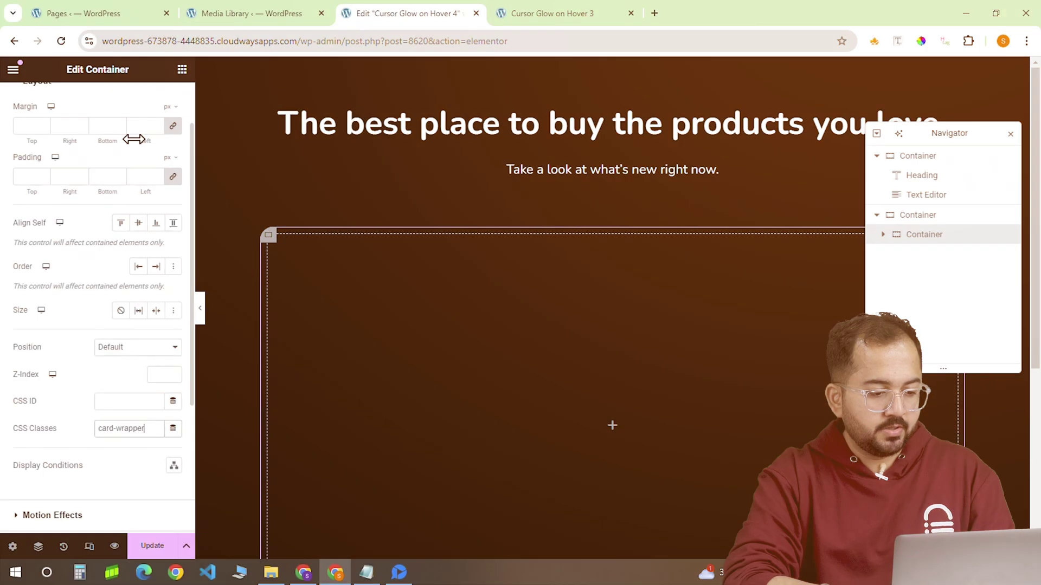
Place a container inside the card and duplicate it into three stacked containers
left_click(182, 69)
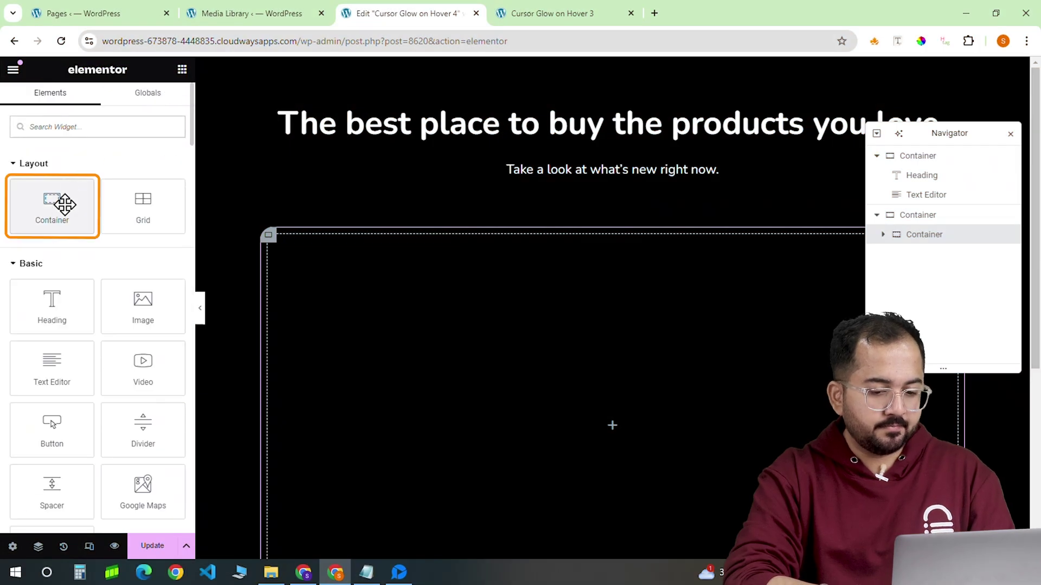
left_click(64, 203)
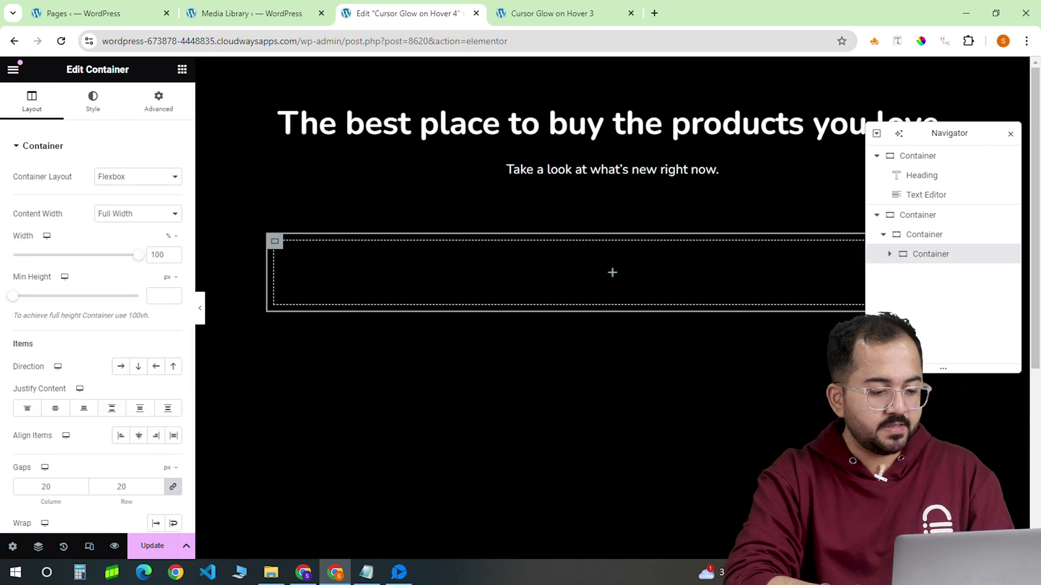
right_click(915, 268)
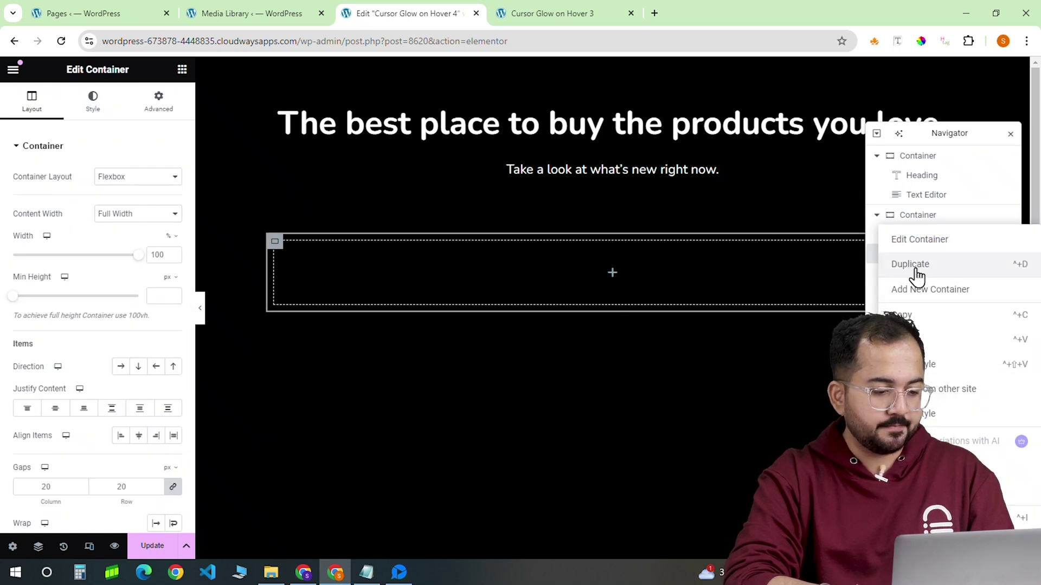
left_click(916, 275)
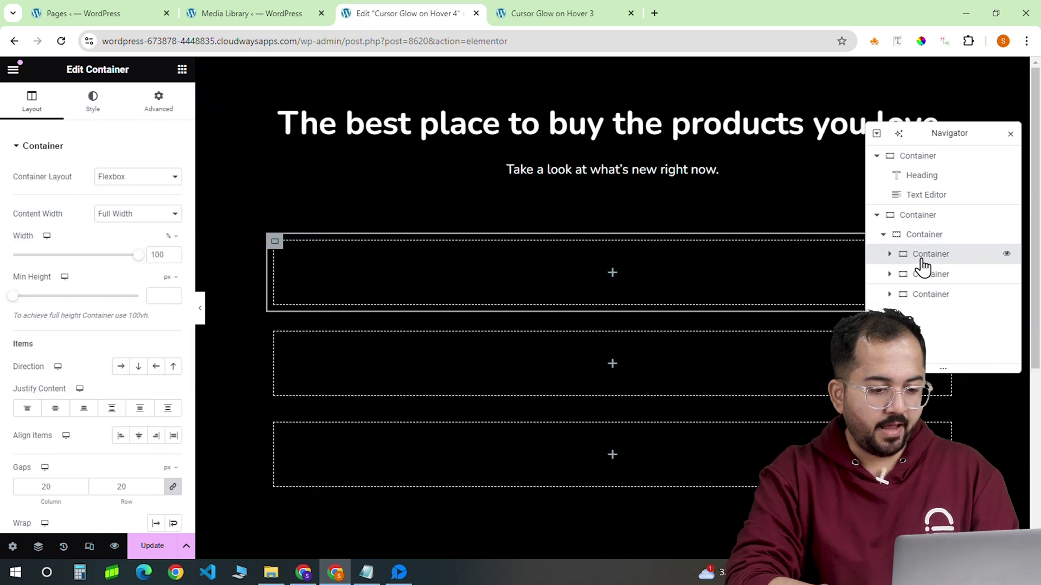
Rename the inner containers Content, Glow and Helper, then select Content
double_click(948, 277)
type("Glow")
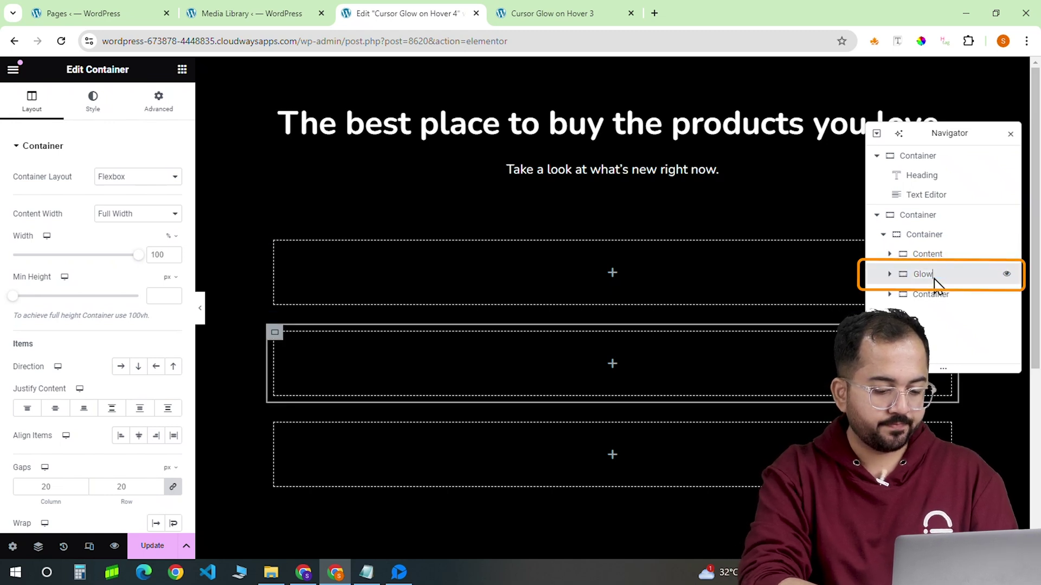
double_click(935, 294)
type("Helper")
key("Return")
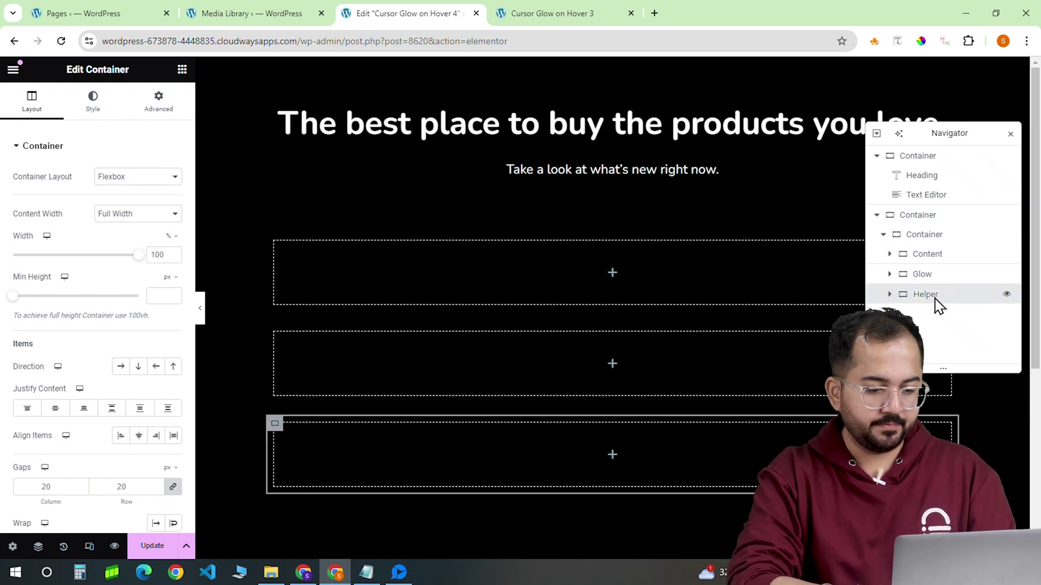
left_click(928, 261)
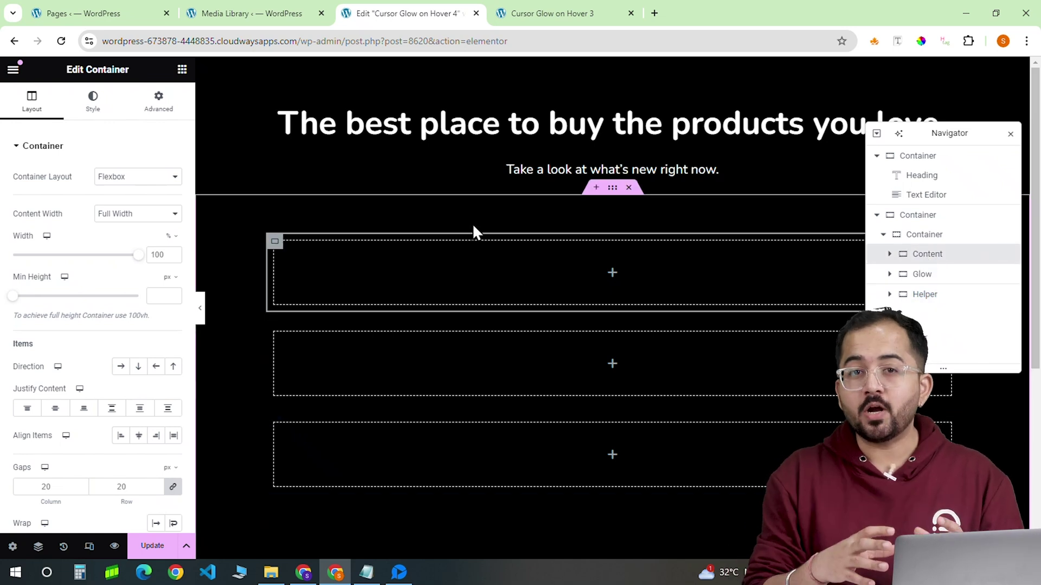
mouse_move(570, 272)
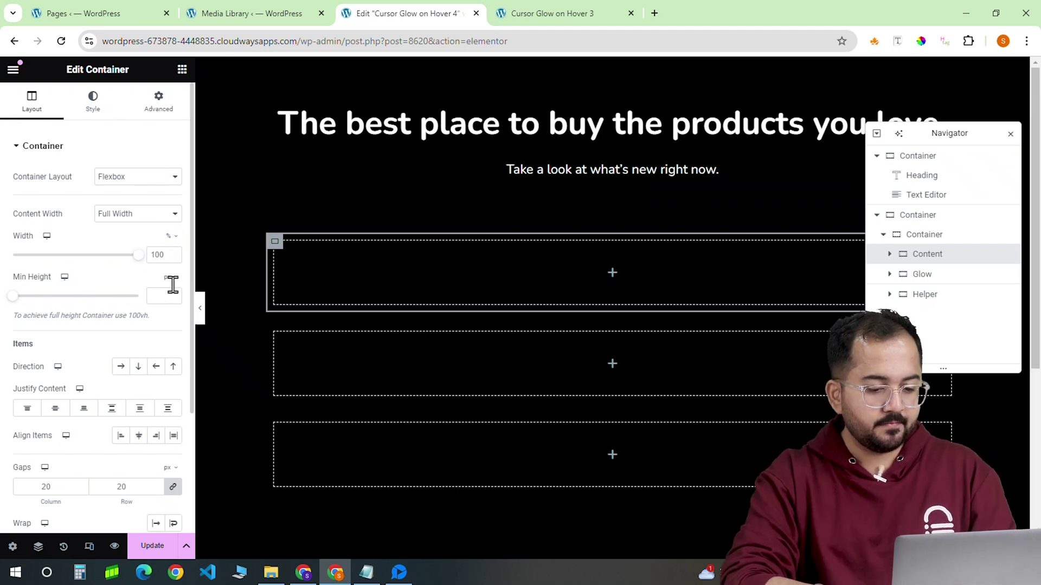
Give the Content container classic background colours for the normal and hover states
left_click(103, 112)
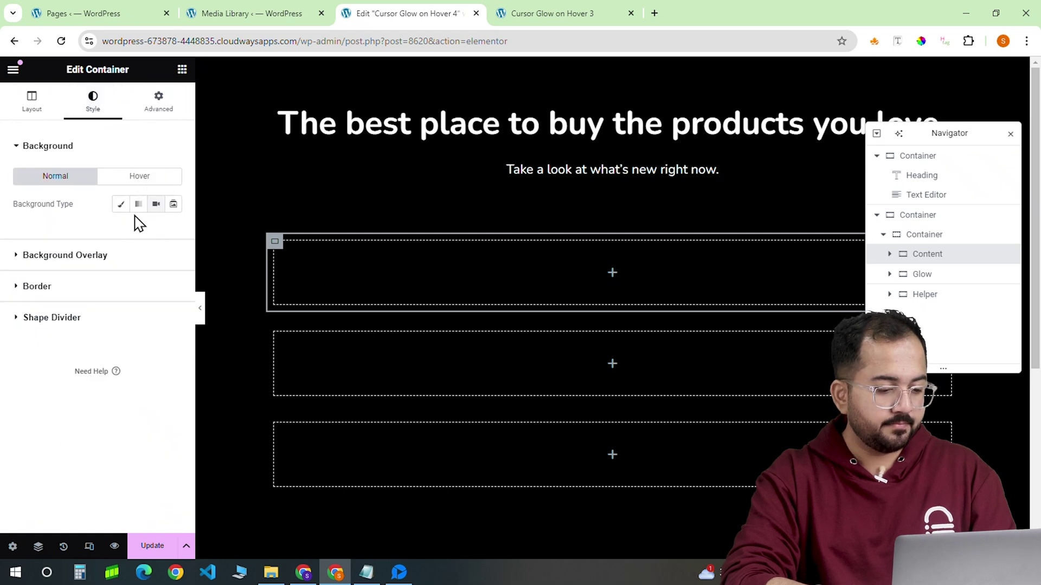
left_click(122, 208)
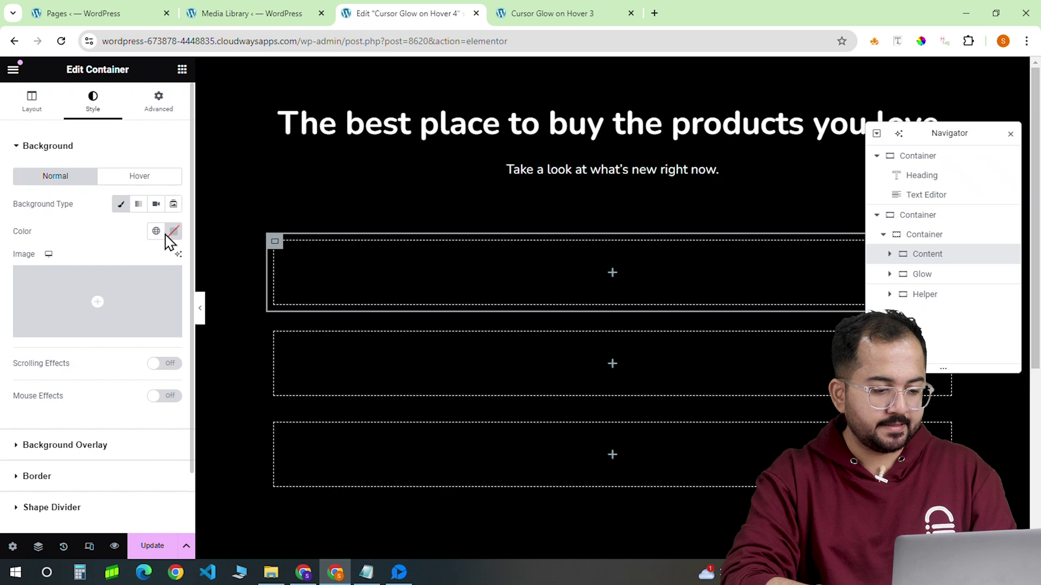
left_click(172, 233)
type("#00000000")
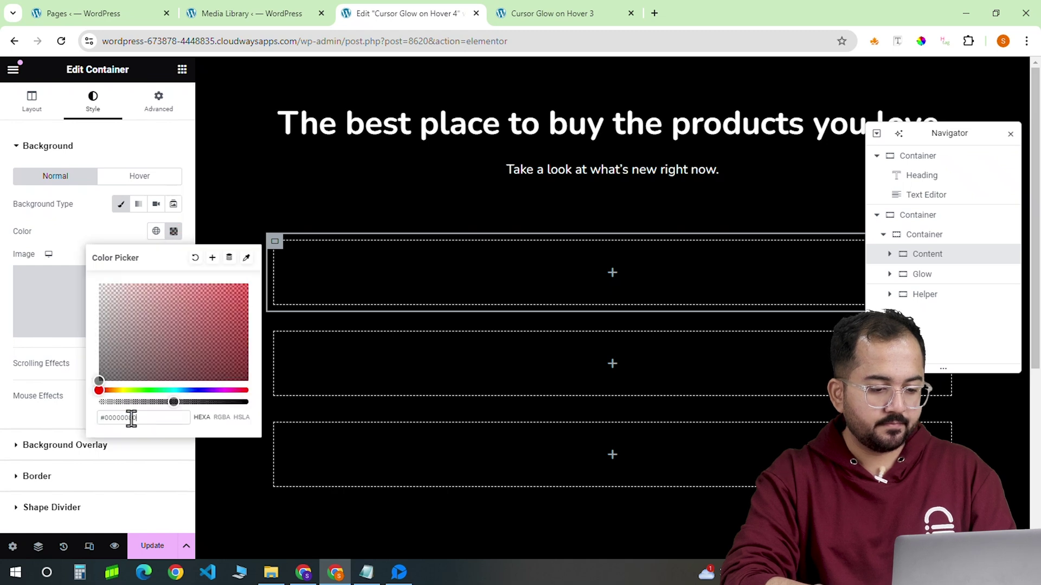
left_click(173, 231)
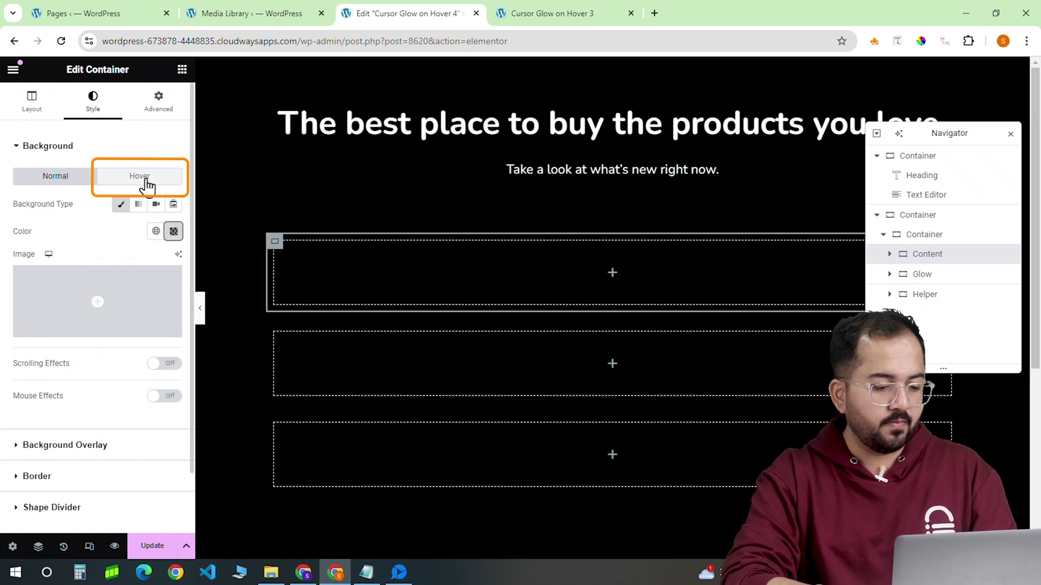
left_click(146, 183)
left_click(173, 232)
type("#00000040")
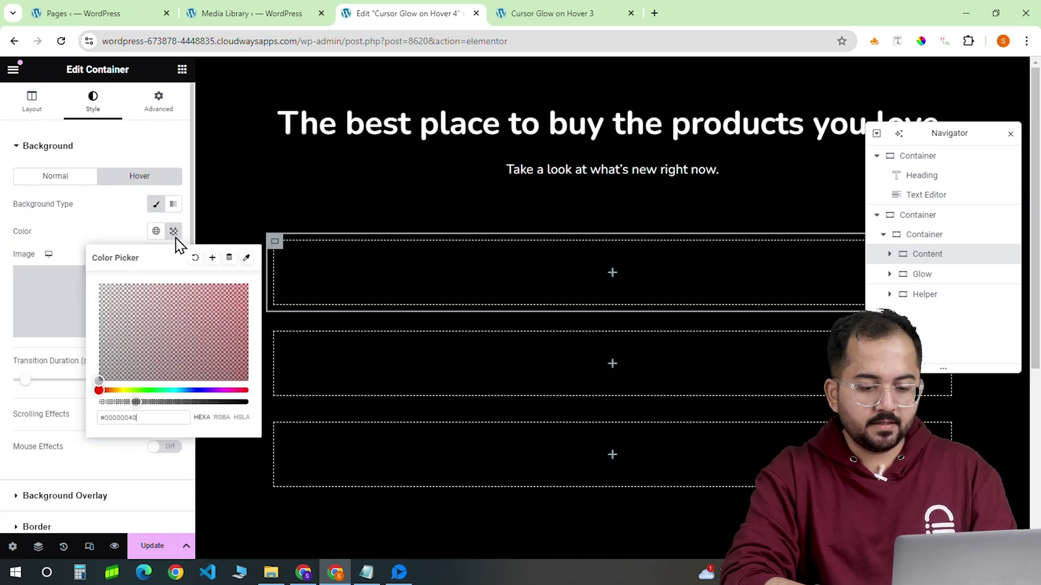
left_click(173, 233)
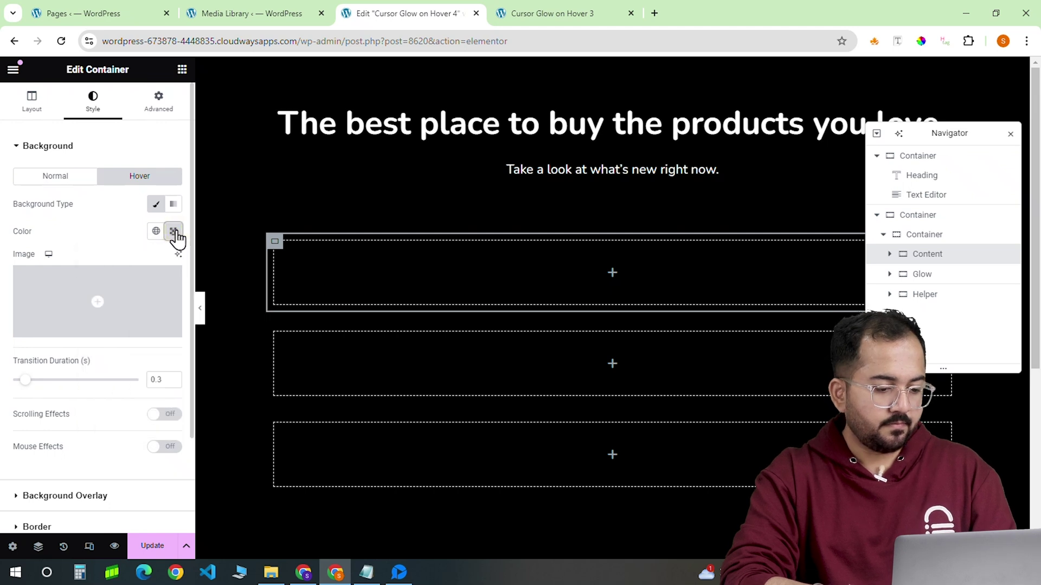
scroll(88, 358, "down", 1)
scroll(25, 430, "down", 1)
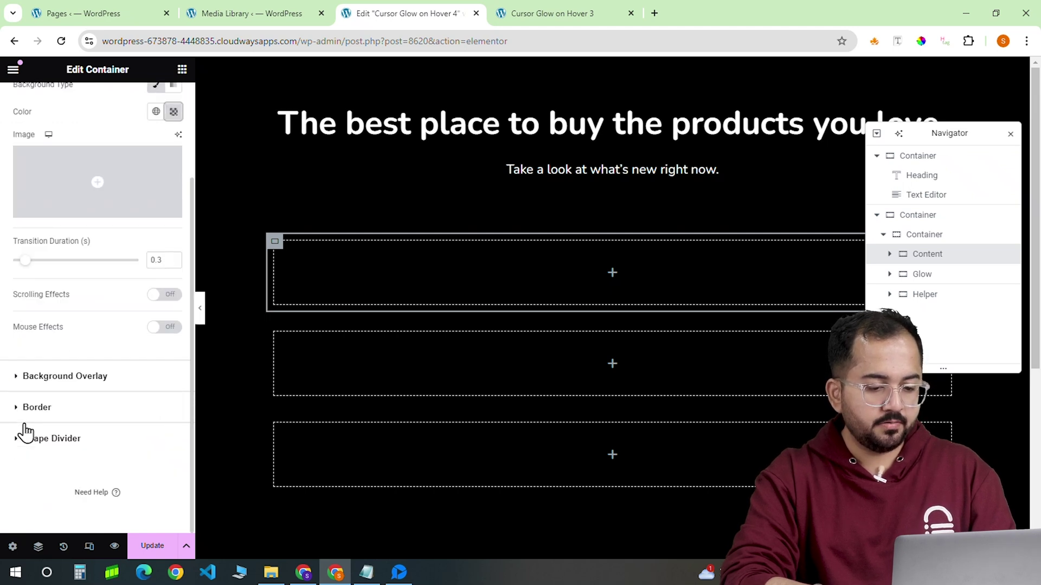
Round Content's corners to 20 and assign it the CSS class card-content
left_click(32, 405)
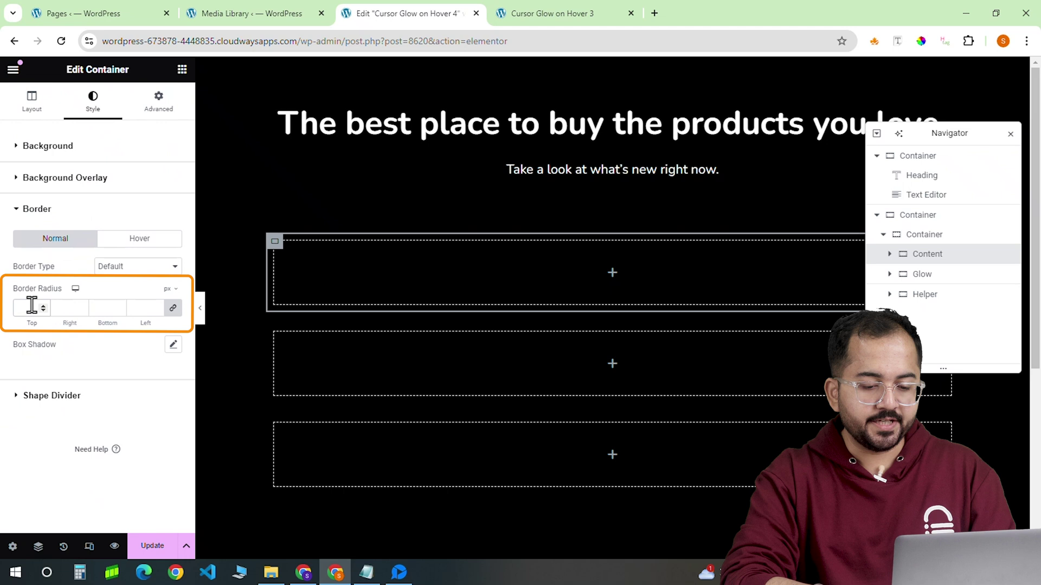
left_click(32, 308)
type("20")
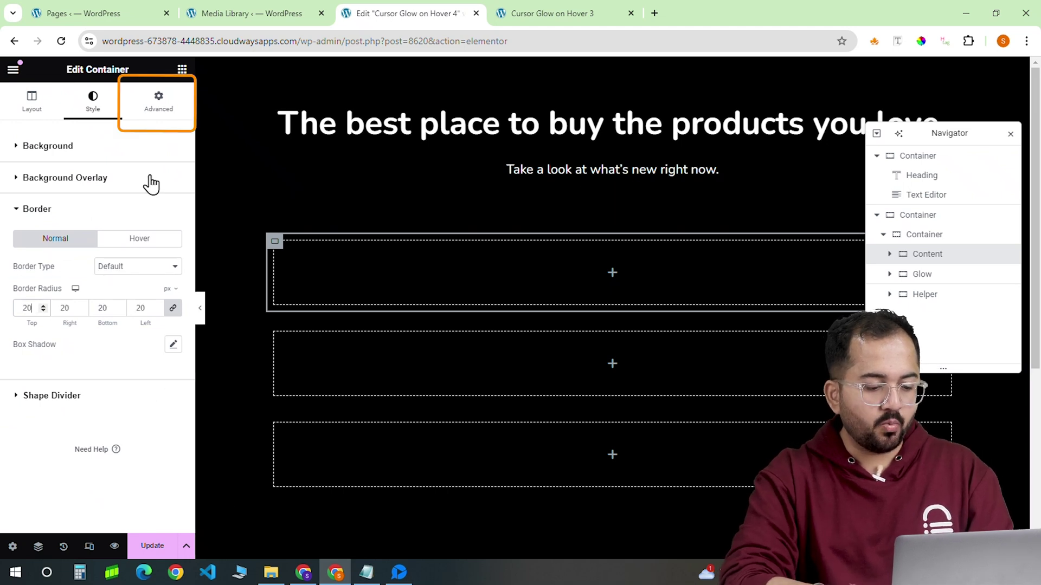
left_click(163, 108)
scroll(134, 309, "down", 1)
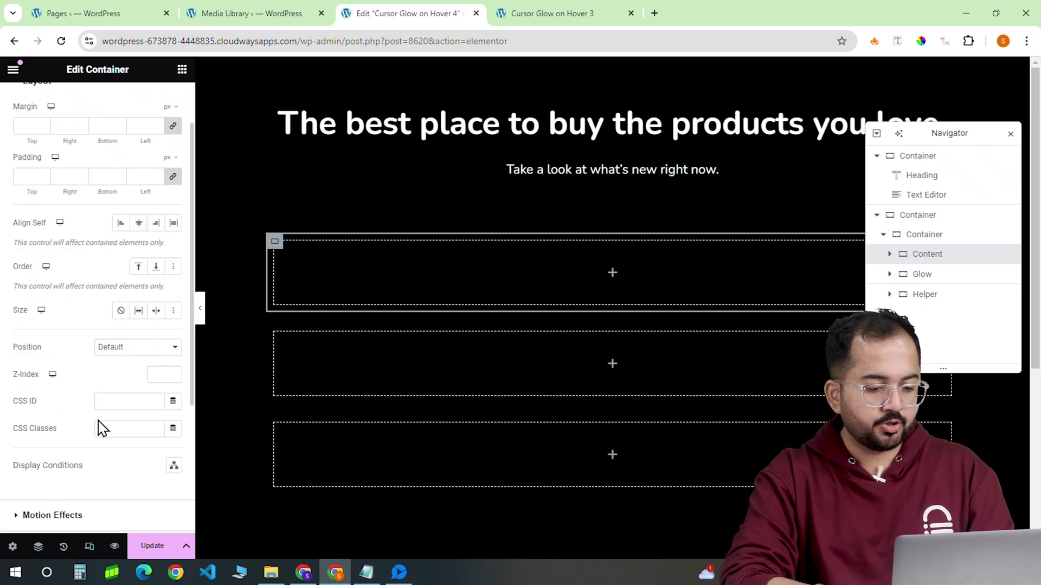
left_click(111, 429)
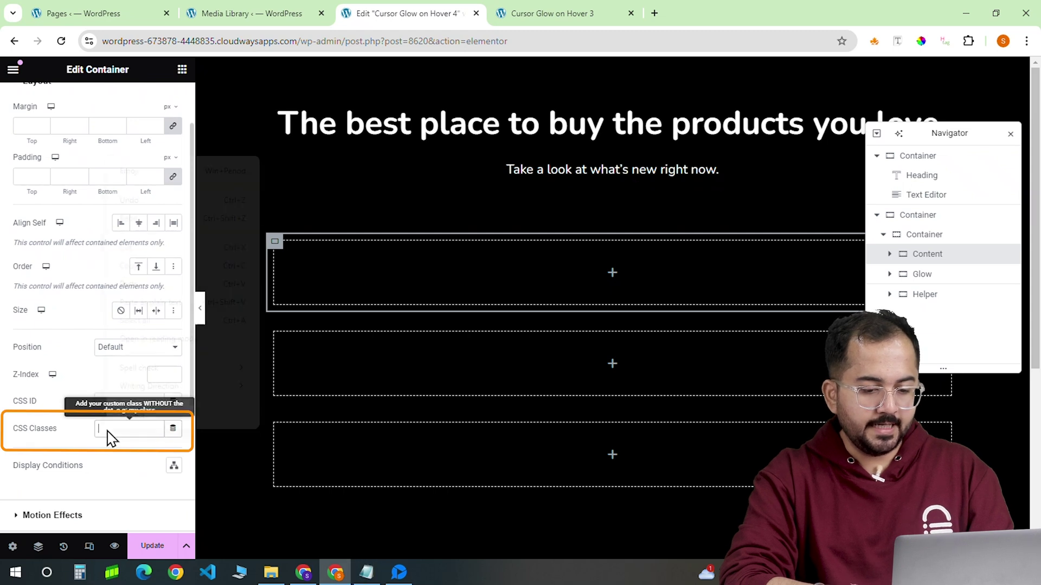
right_click(106, 432)
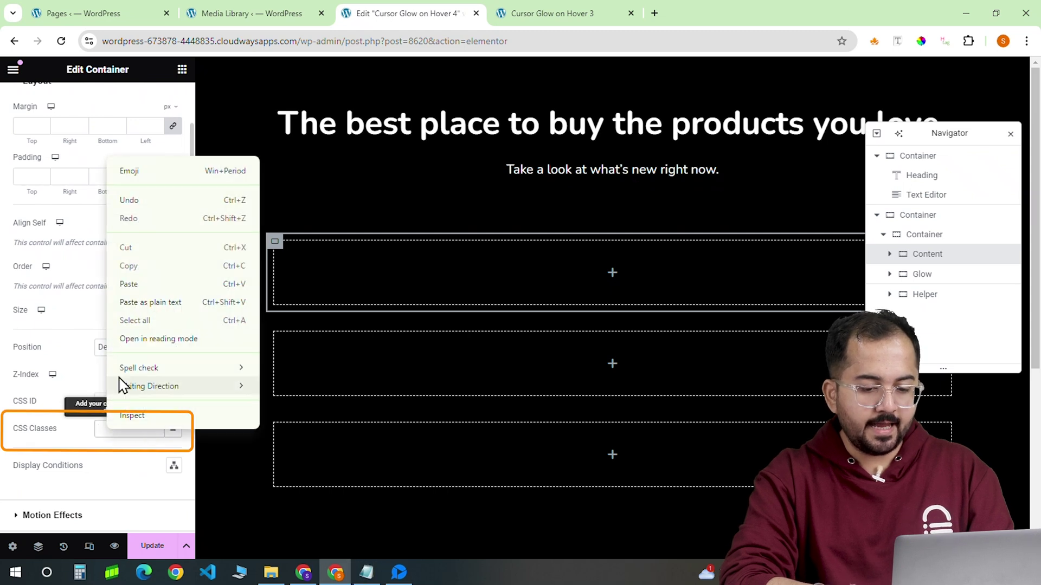
left_click(135, 291)
mouse_move(928, 254)
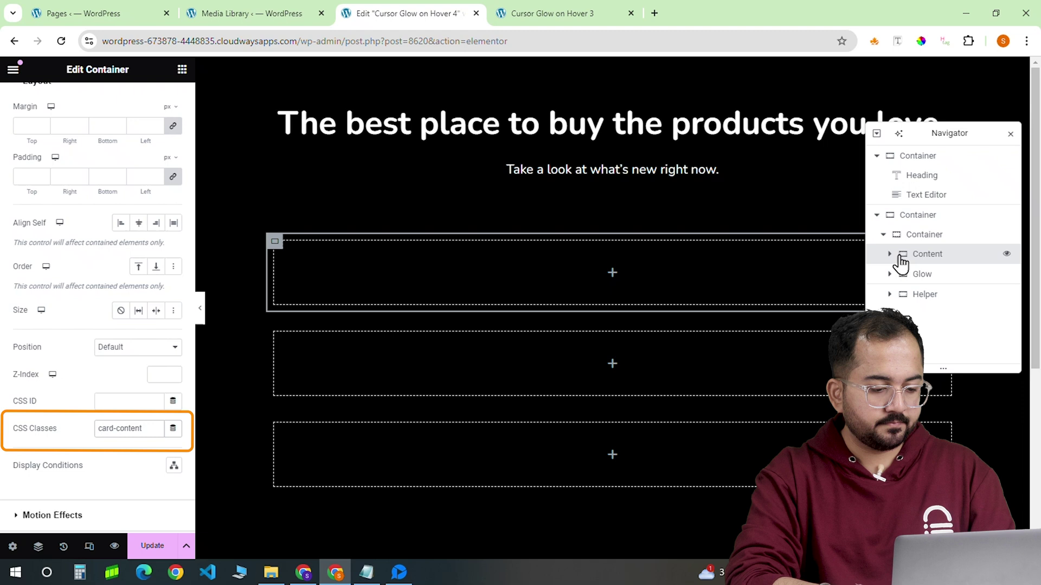
Give the Glow container a classic #BFD1FF background and a 50% border radius
left_click(921, 278)
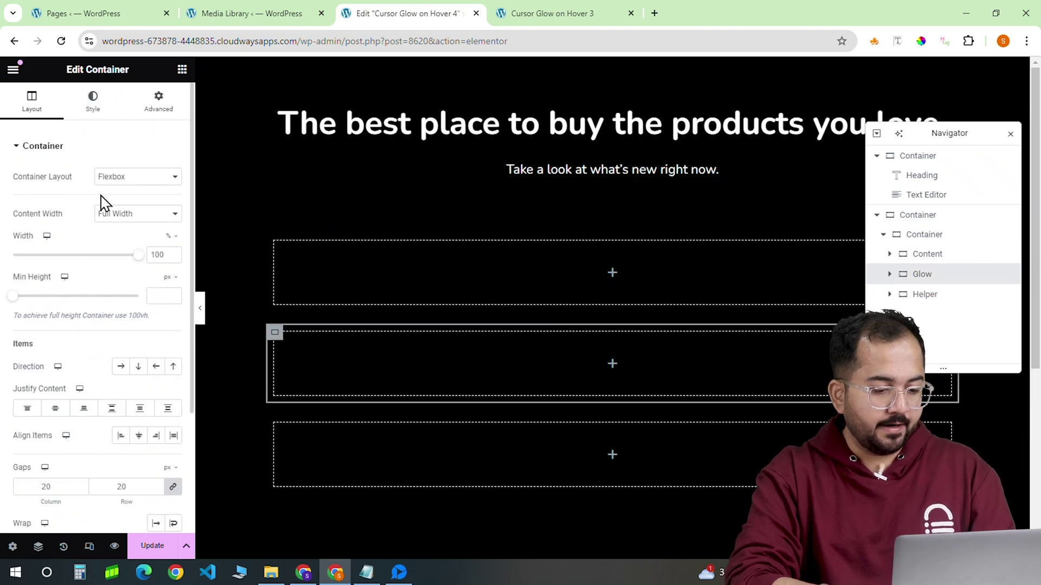
left_click(97, 110)
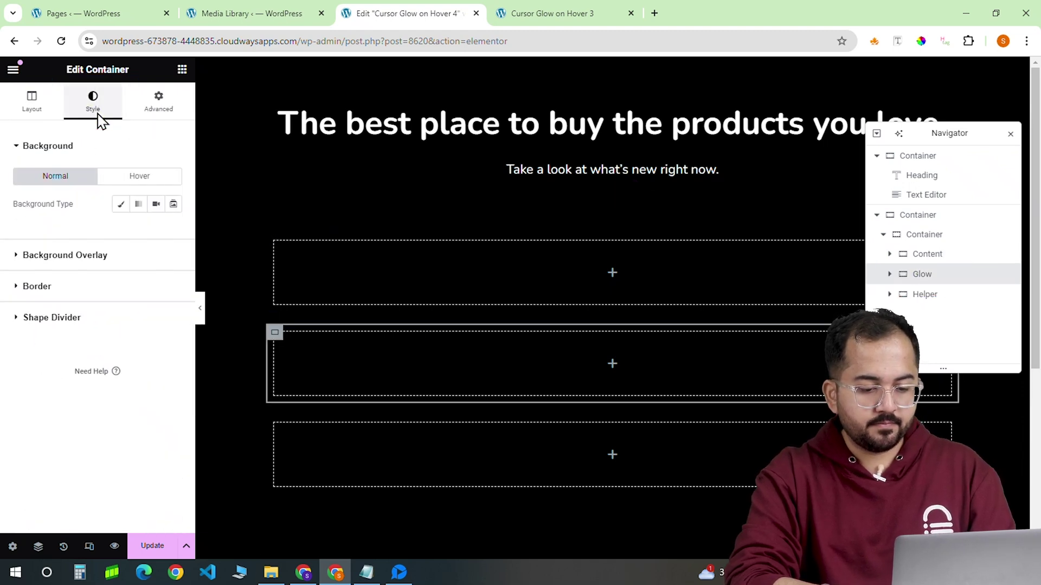
left_click(121, 204)
left_click(173, 232)
key("Return")
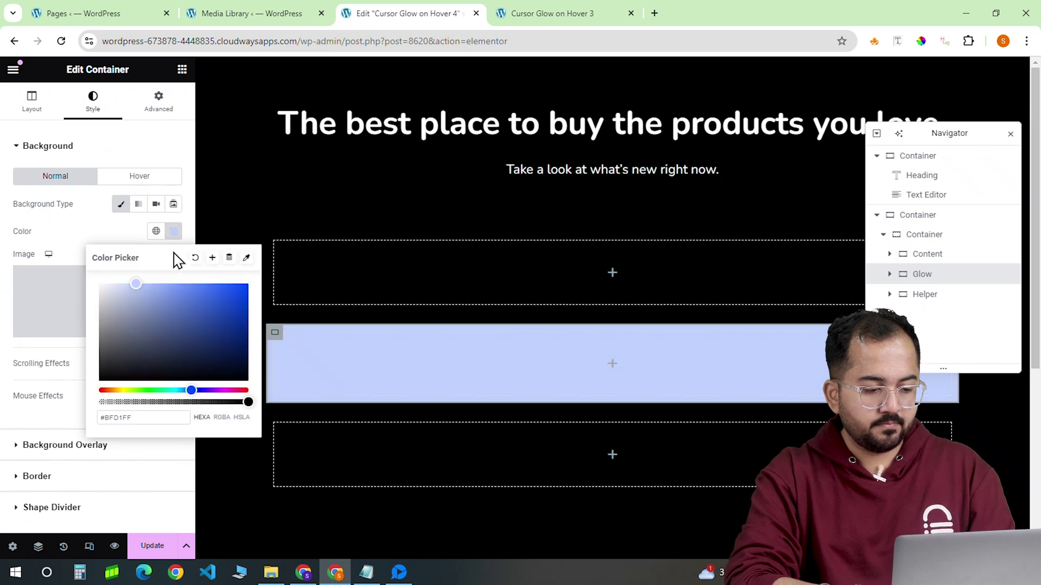
left_click(174, 235)
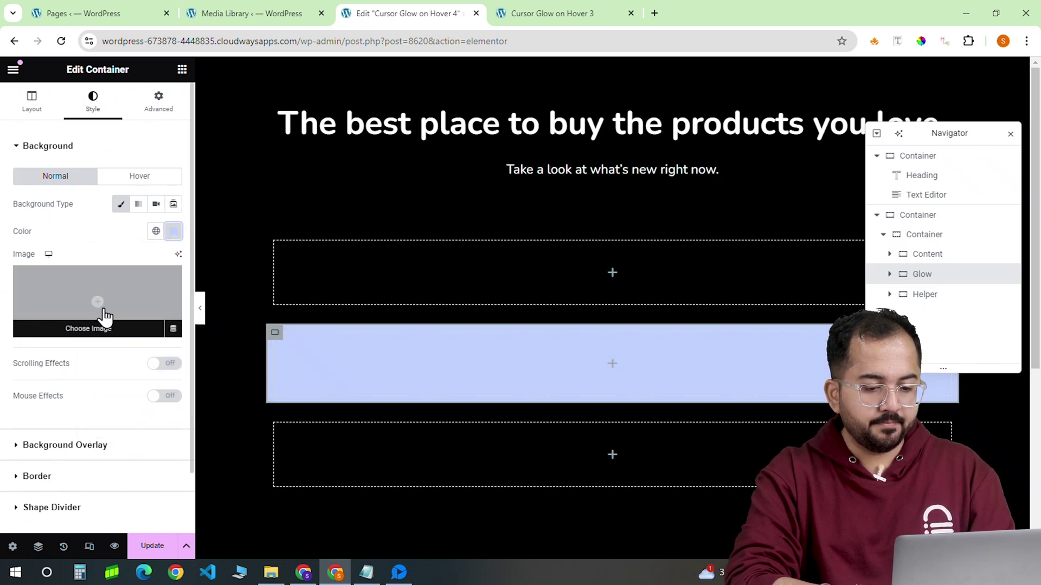
scroll(97, 342, "down", 1)
left_click(37, 408)
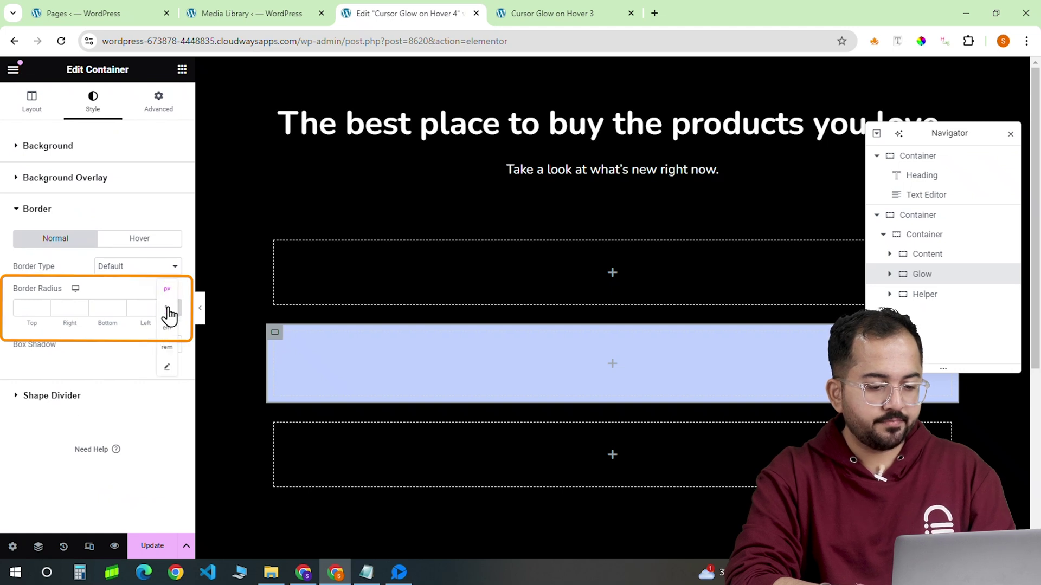
left_click(168, 314)
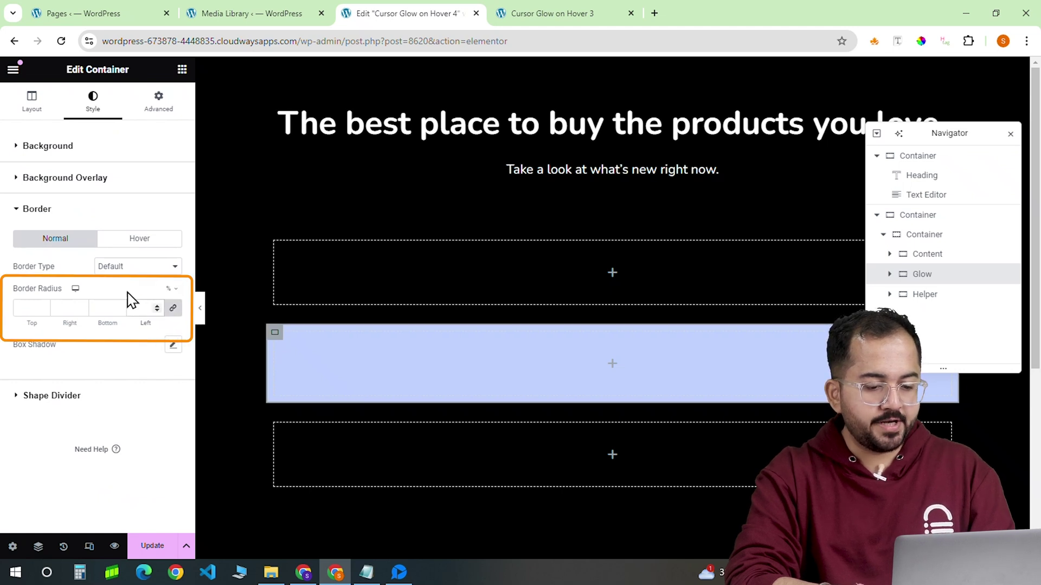
type("50")
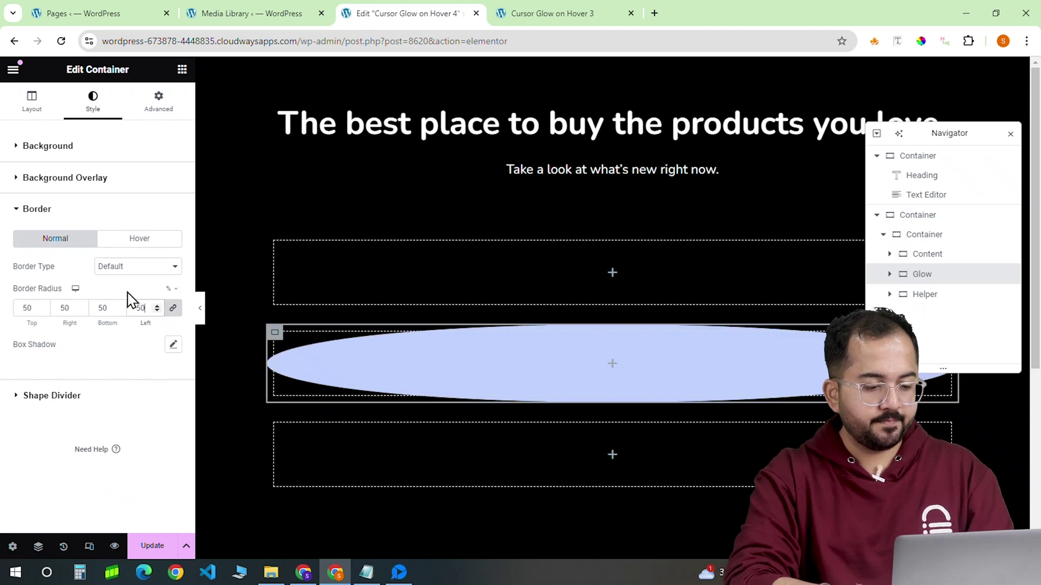
Assign Glow the class glow-bg, position it Absolute and clear both offsets
left_click(159, 102)
scroll(139, 203, "down", 3)
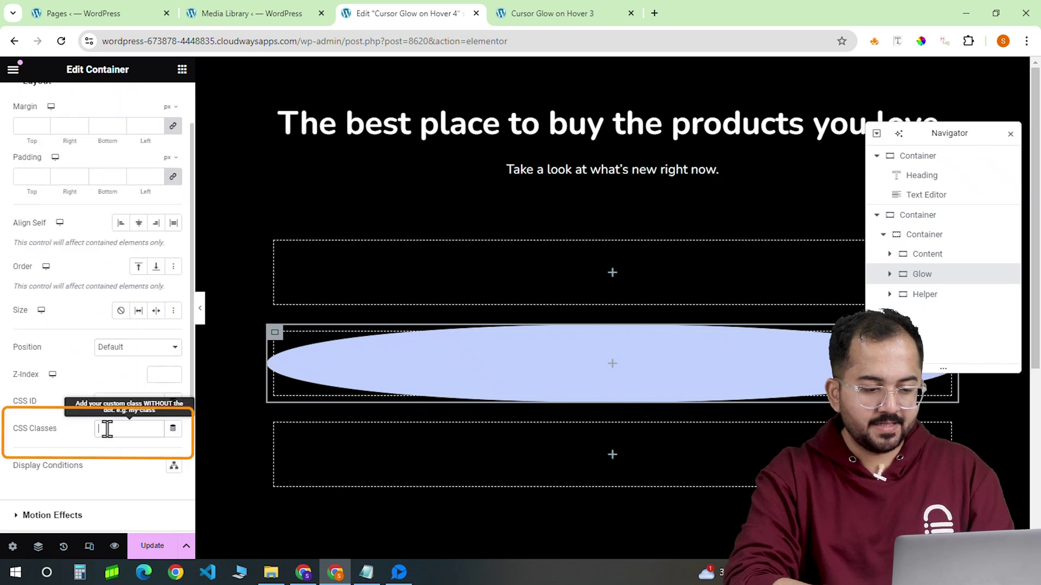
left_click(123, 429)
type("glow-bg")
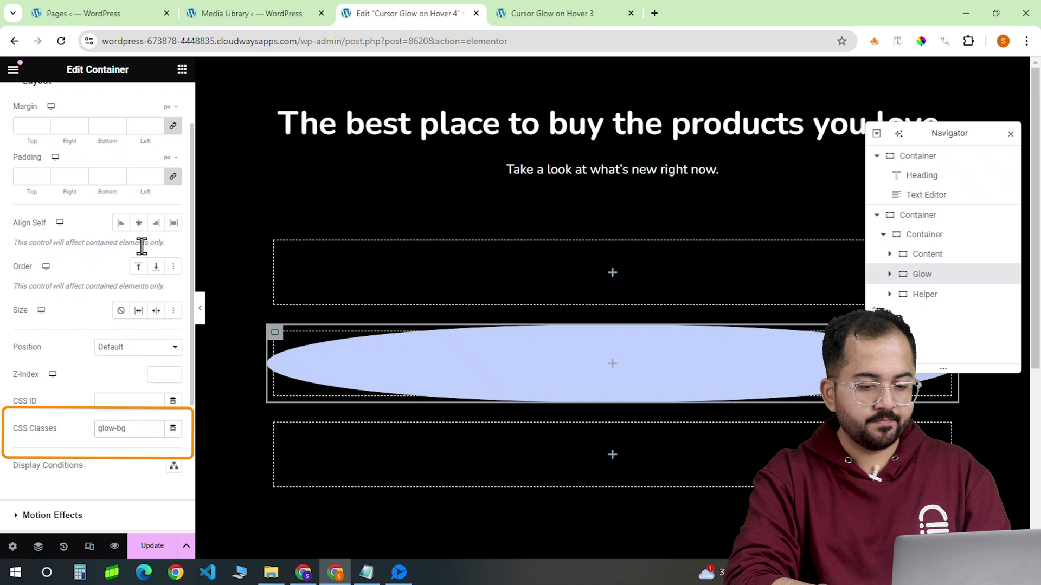
left_click(146, 352)
left_click(136, 384)
scroll(140, 388, "down", 1)
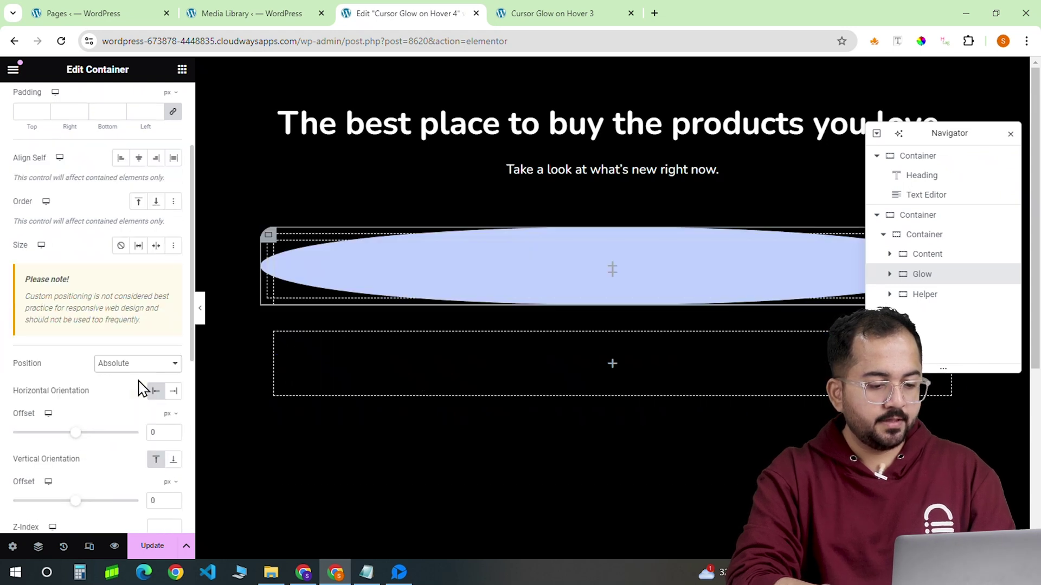
scroll(141, 390, "down", 1)
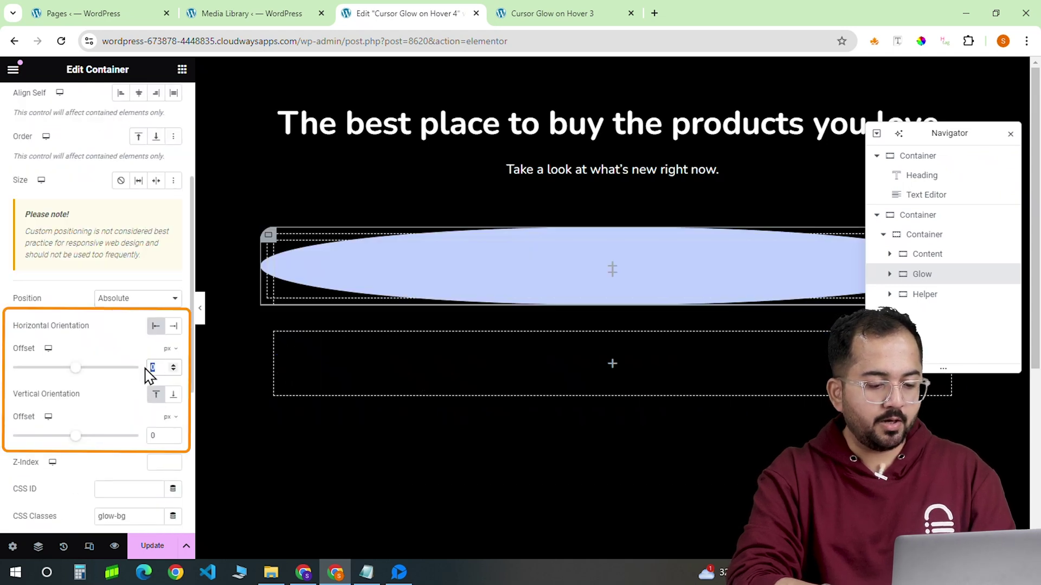
key("BackSpace")
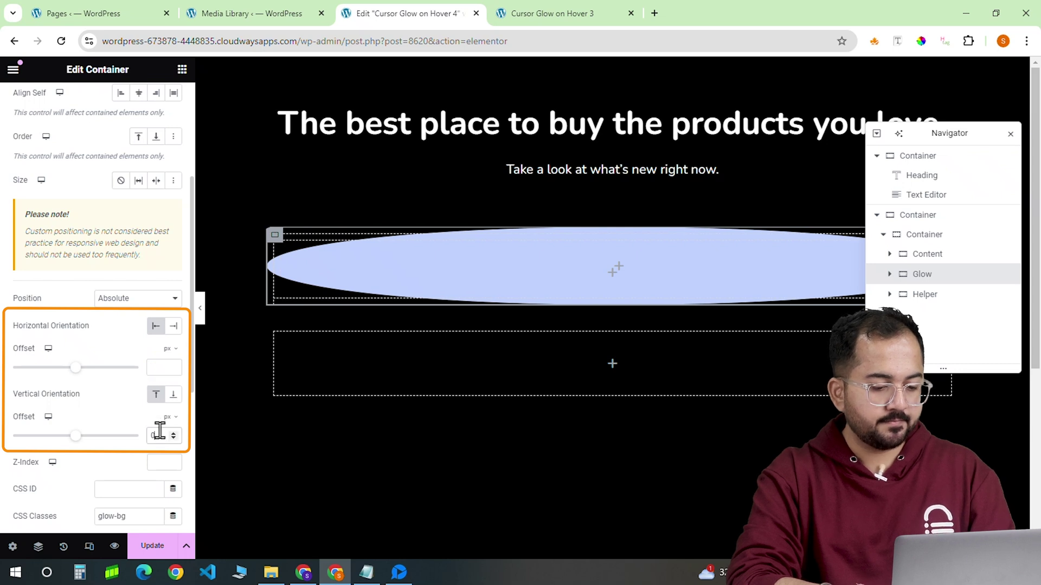
key("BackSpace")
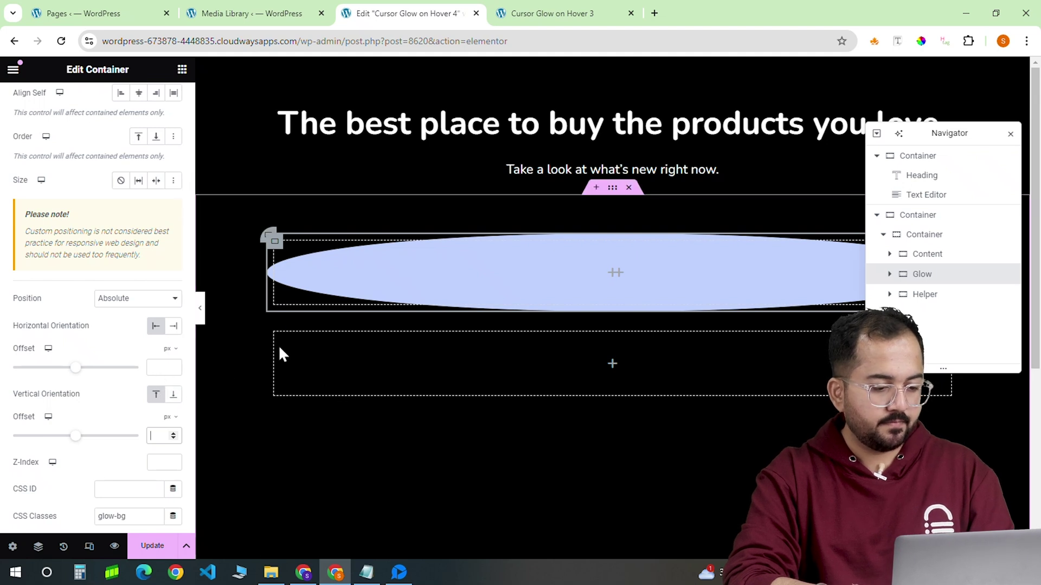
Give Helper a 50% border radius, absolute positioning and the class position-helper
left_click(909, 296)
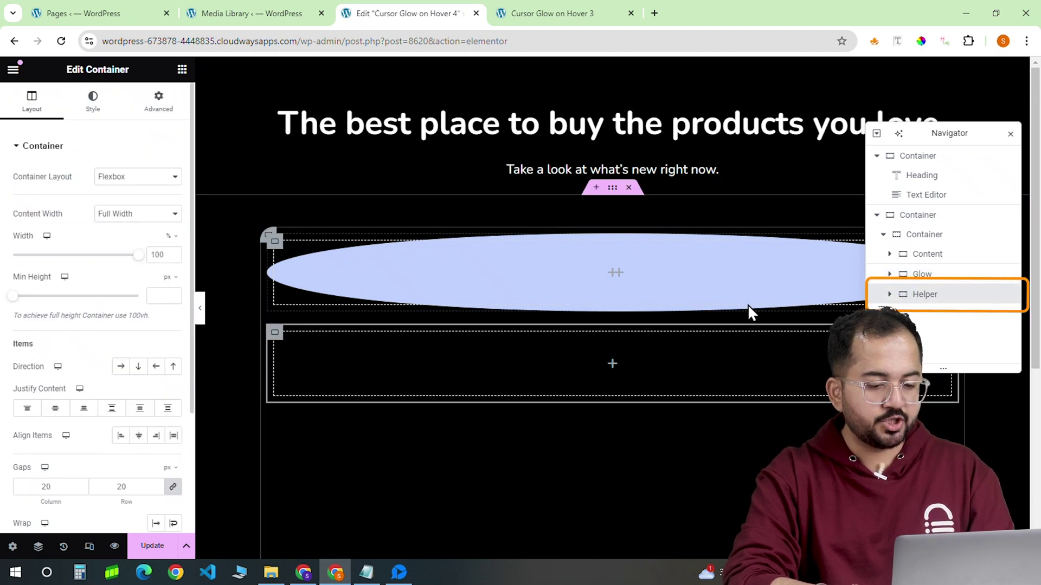
left_click(102, 114)
left_click(38, 287)
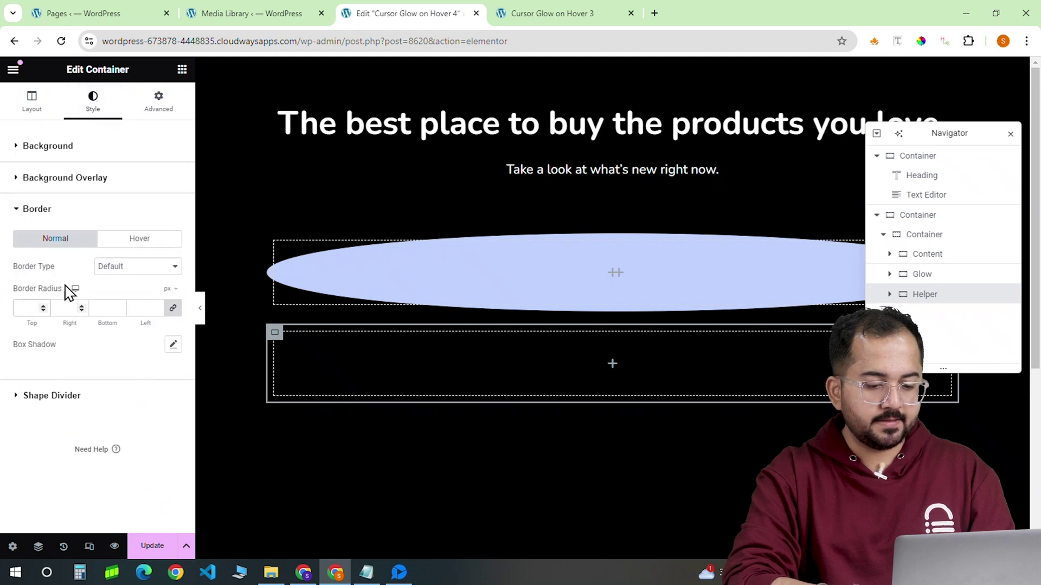
left_click(167, 309)
type("50")
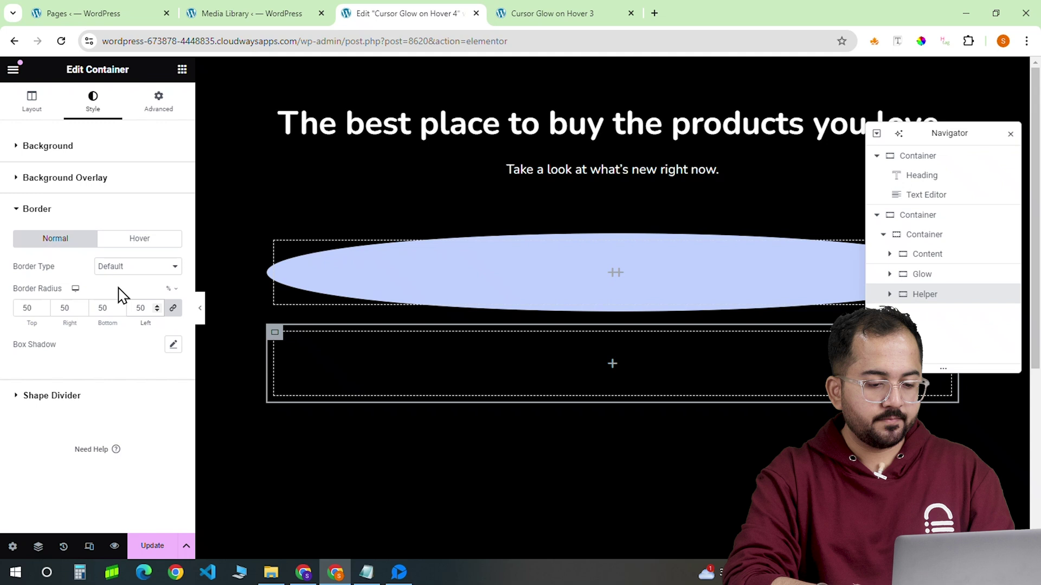
left_click(159, 102)
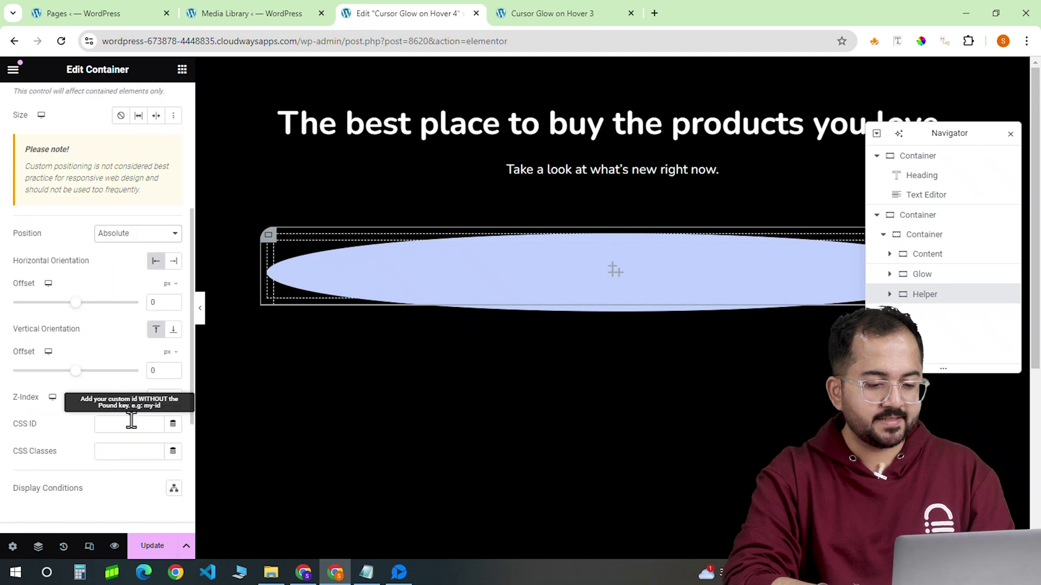
left_click(112, 453)
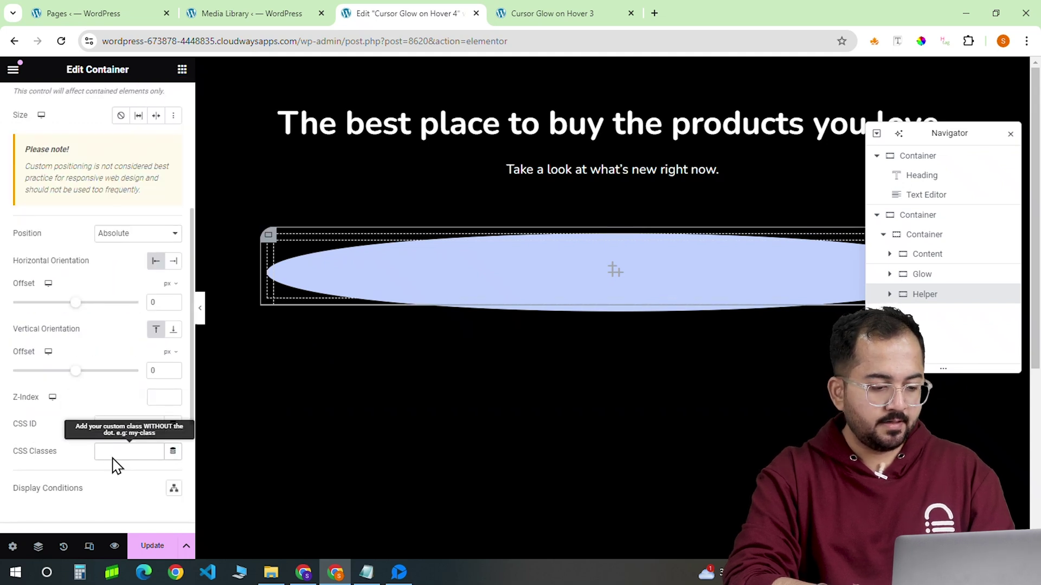
type("position-helper")
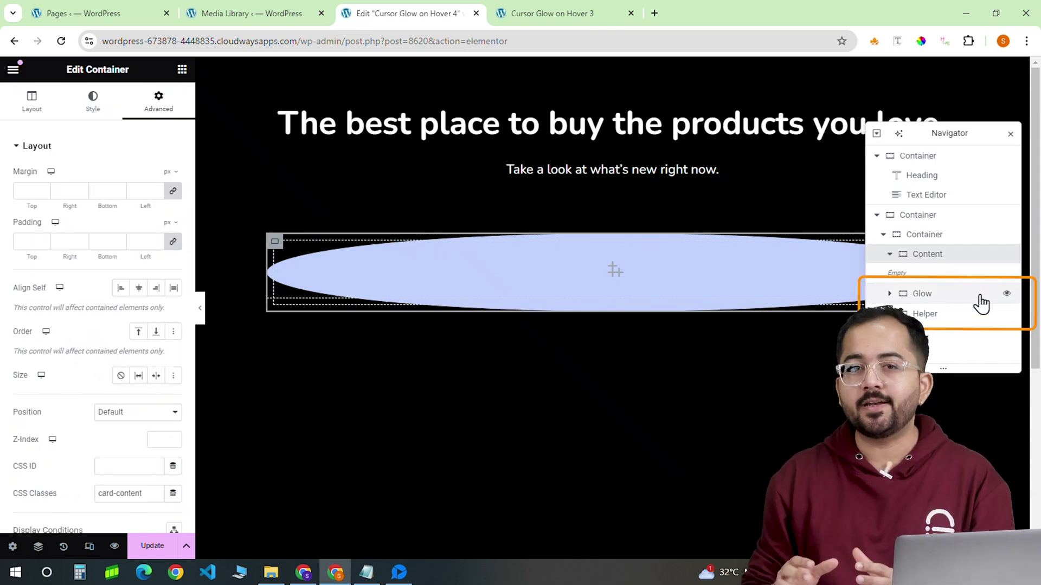
Hide Glow and Helper, then build the Apple Watch S10 card: image, texts, rating, $699, Buy Now
left_click(1006, 294)
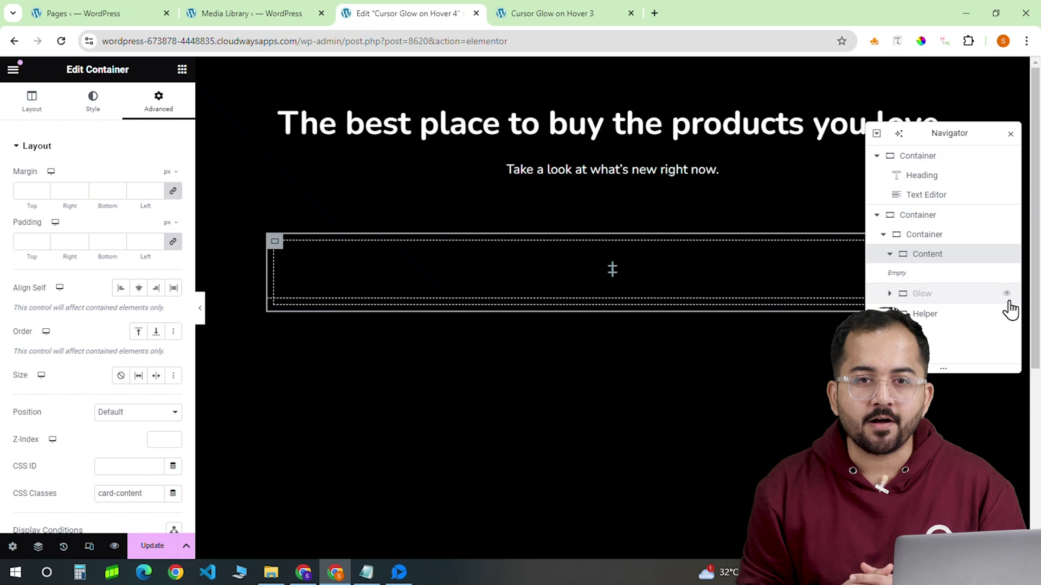
left_click(1007, 314)
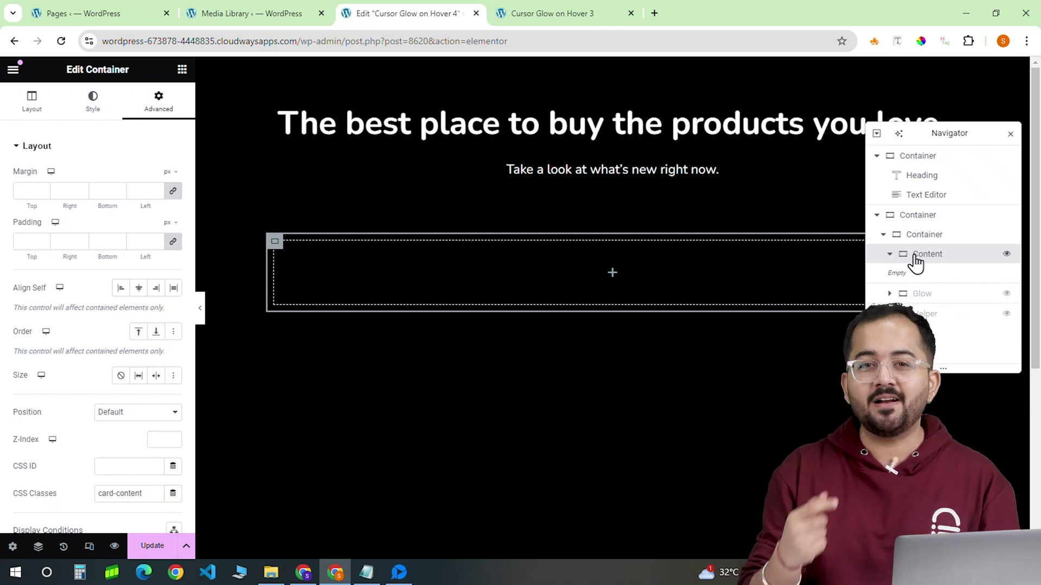
mouse_move(735, 284)
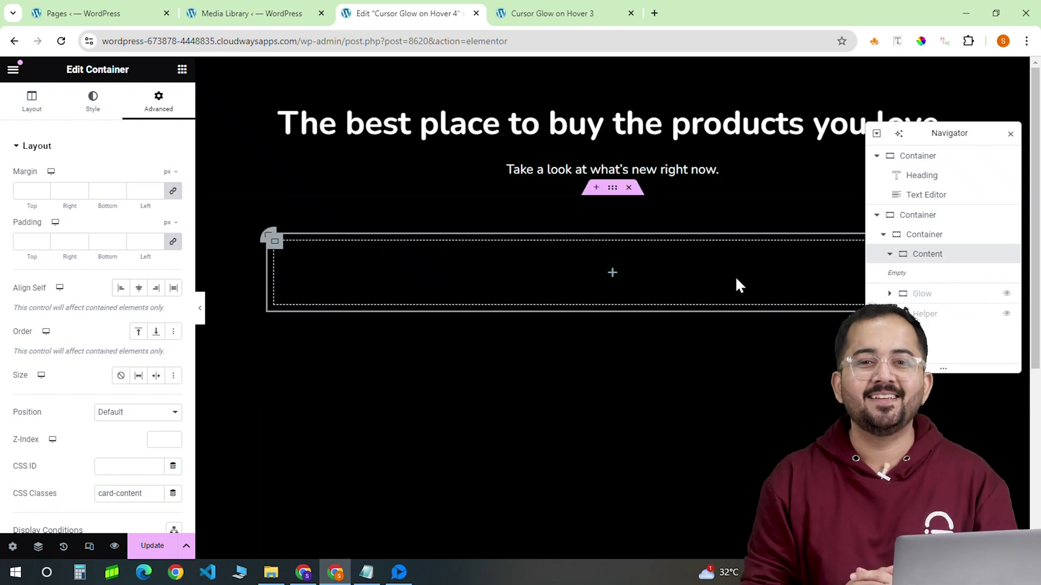
left_click(613, 272)
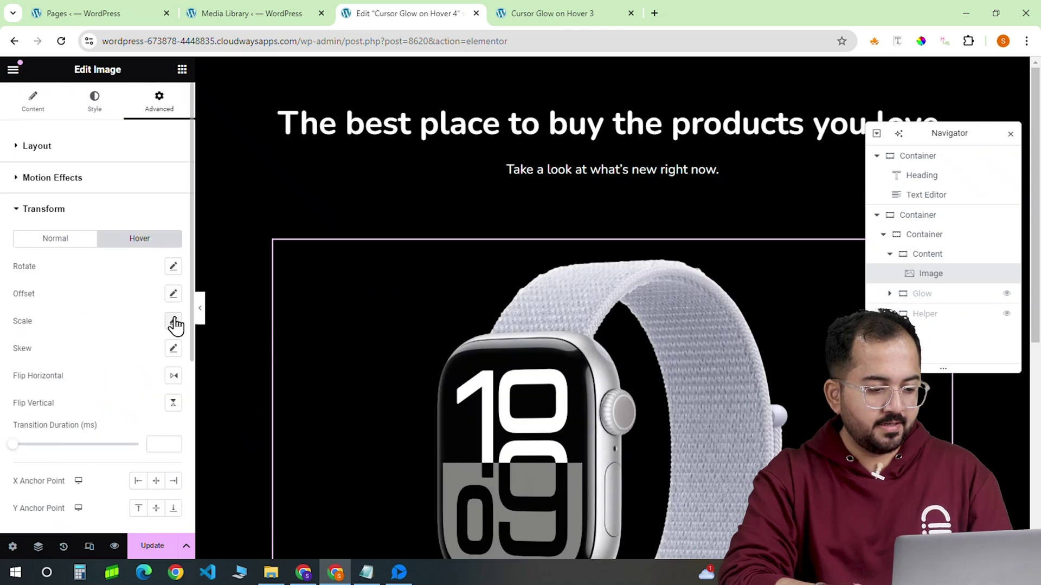
left_click(174, 323)
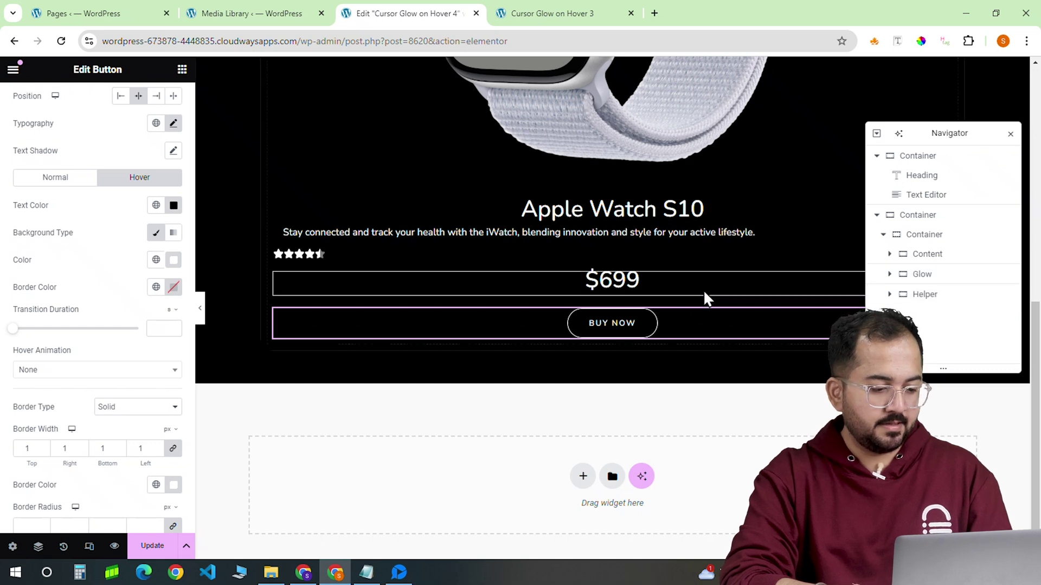
Duplicate the card container twice to get three identical Apple Watch cards
left_click(924, 236)
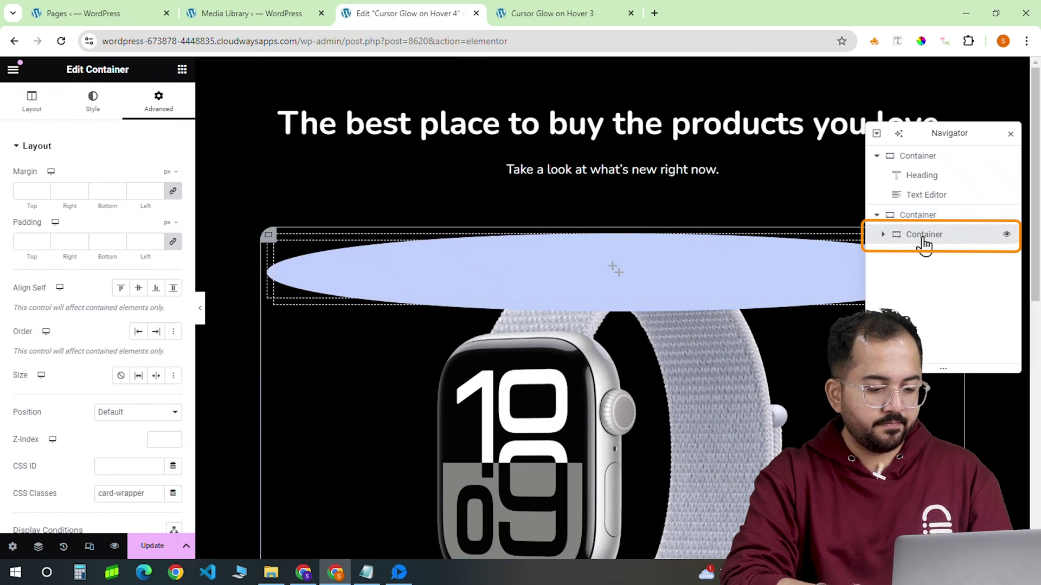
right_click(924, 243)
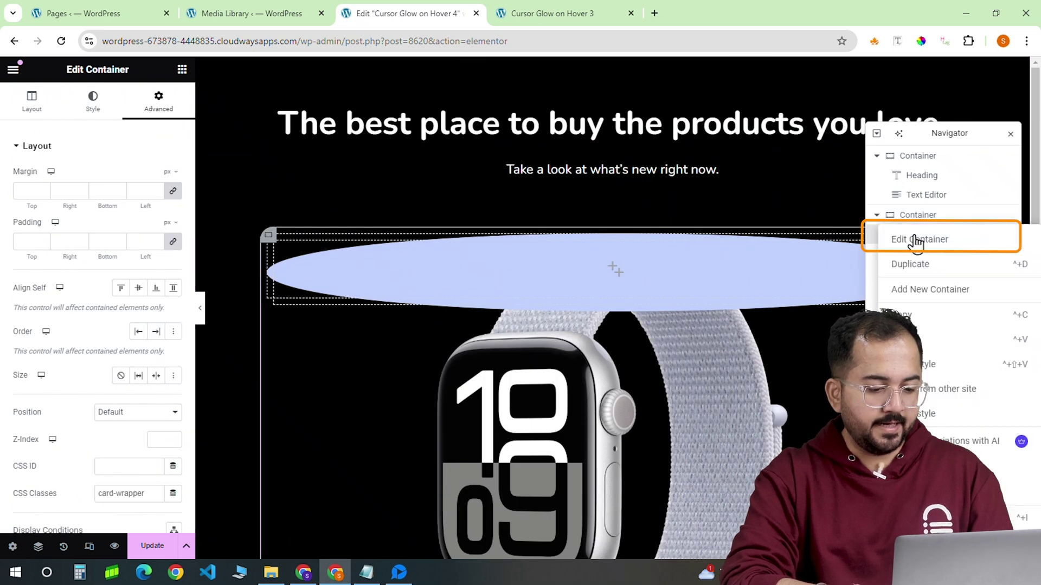
left_click(921, 264)
right_click(924, 259)
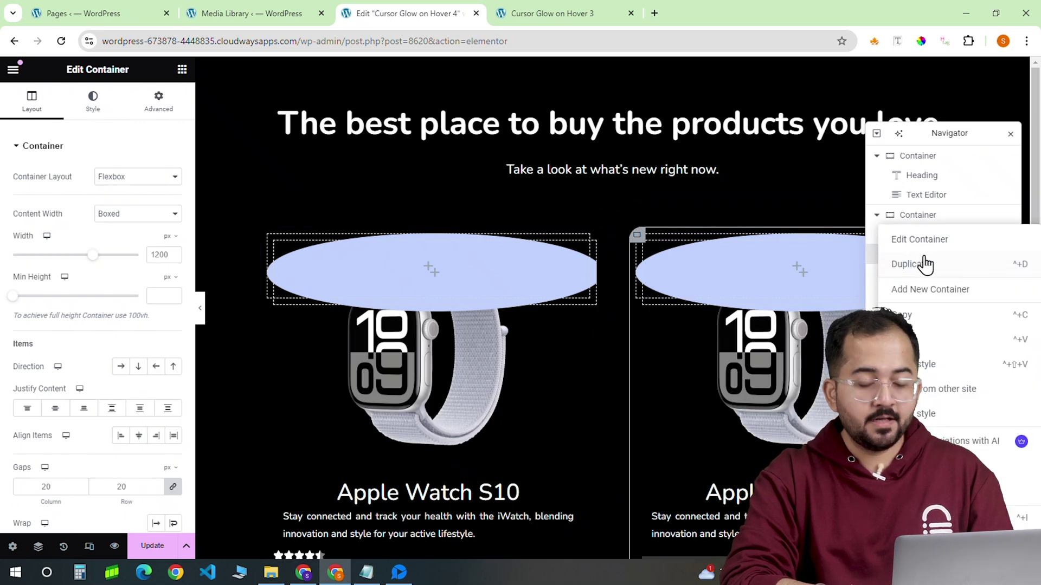
left_click(925, 264)
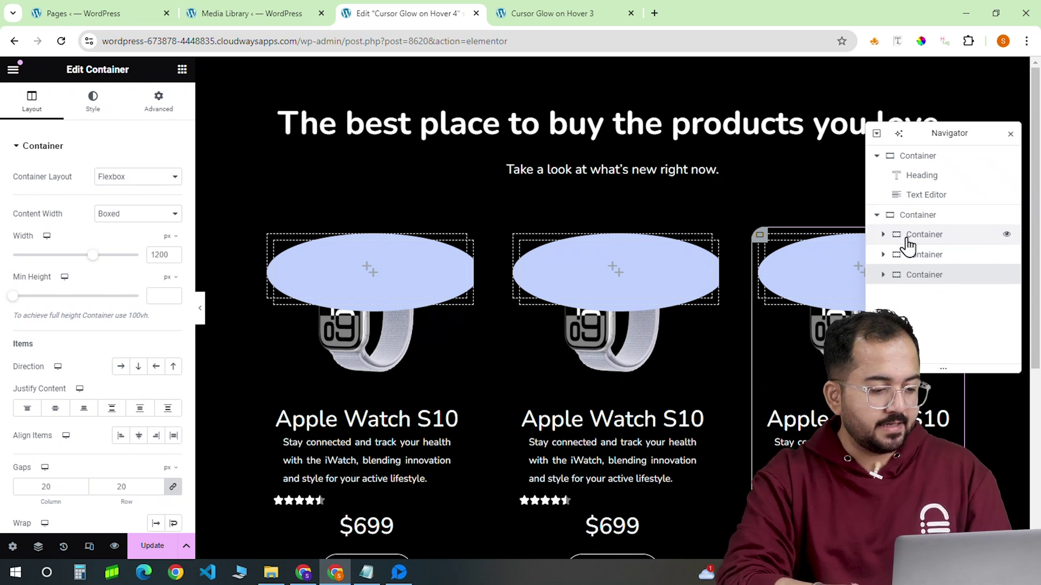
Paste the glassmorphism card-wrapper CSS into the first card's Custom CSS
left_click(908, 244)
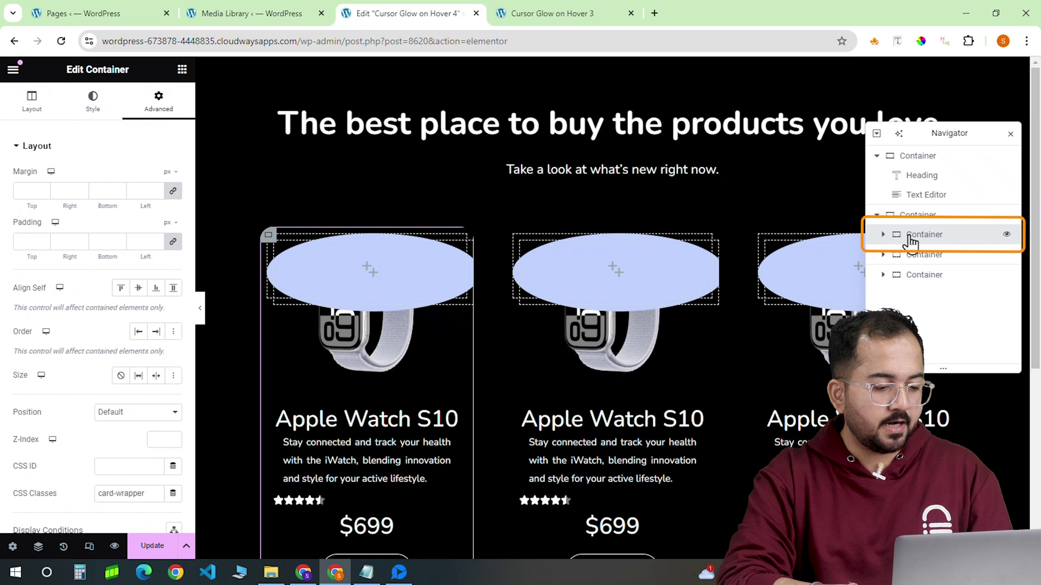
scroll(155, 353, "down", 2)
scroll(135, 381, "down", 2)
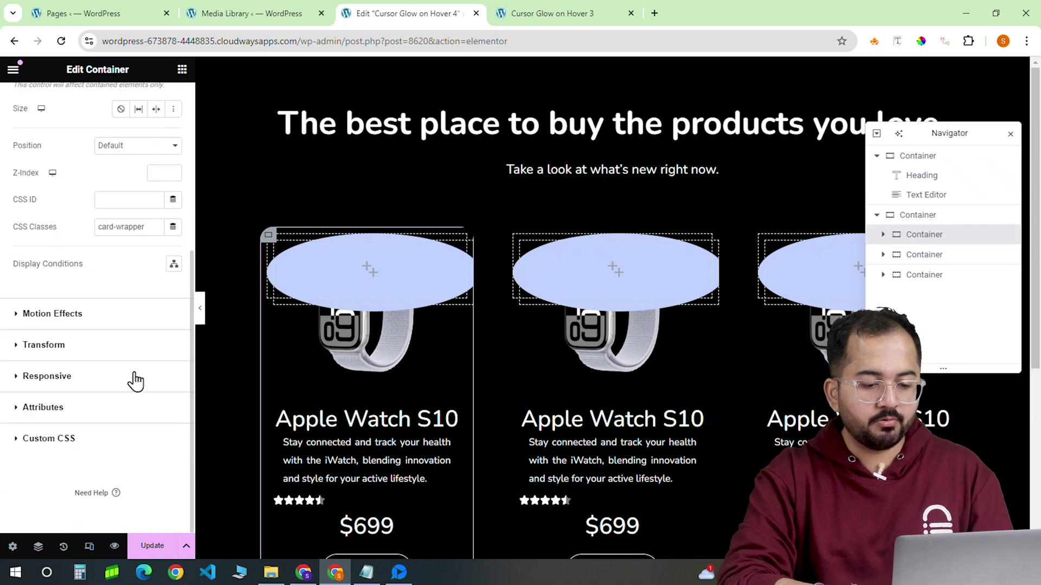
left_click(14, 446)
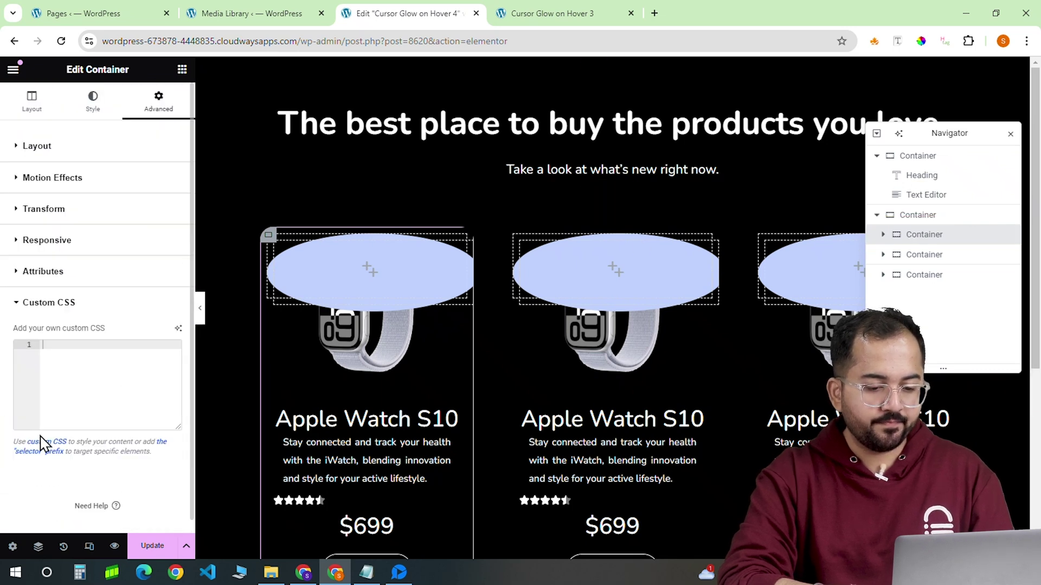
left_click(70, 372)
key("ctrl+v")
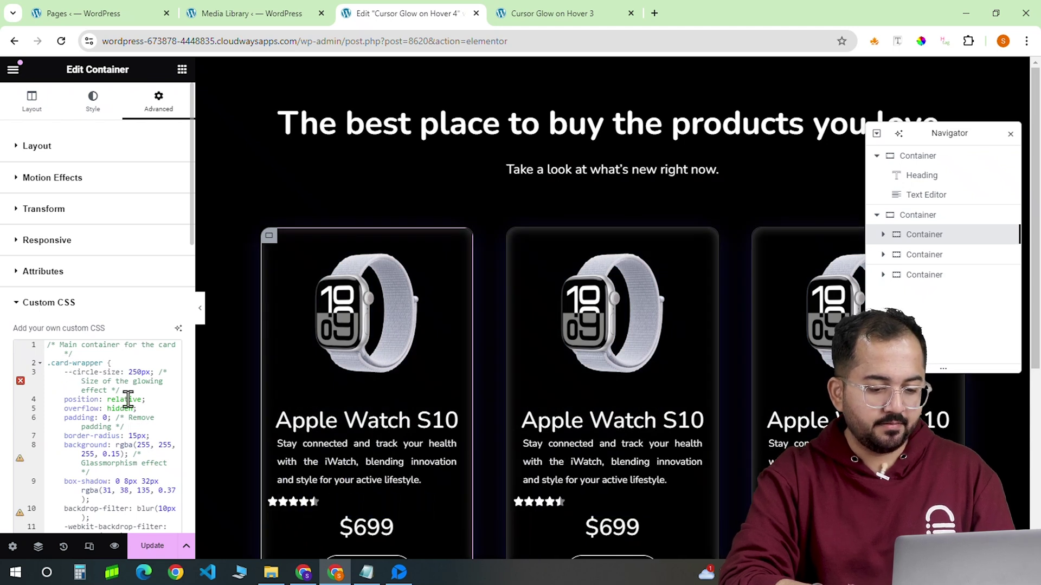
scroll(127, 400, "down", 1)
scroll(131, 397, "down", 1)
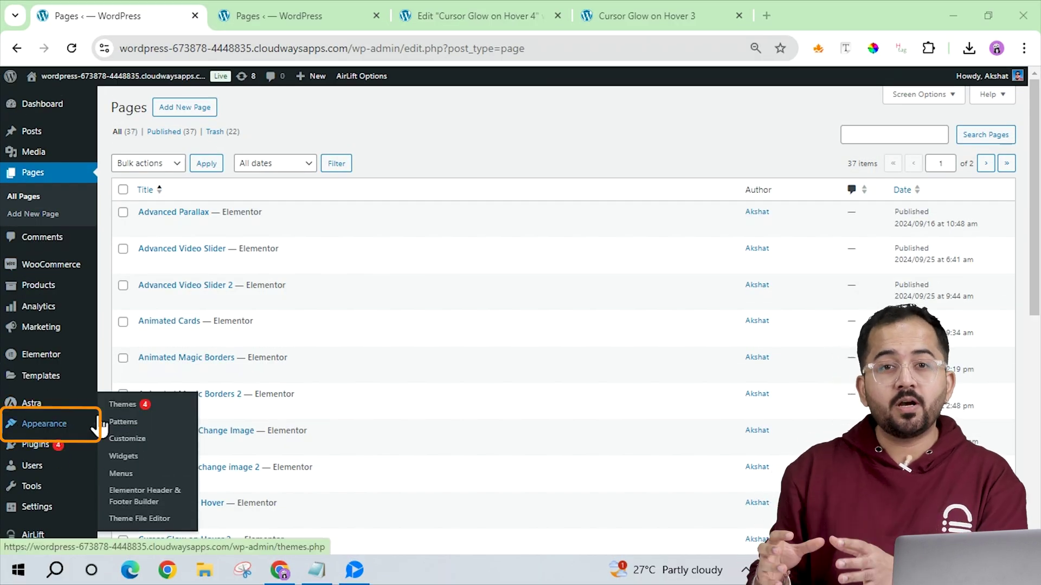
Open Customize in a new tab and paste the glow CSS into Additional CSS
right_click(129, 437)
left_click(191, 262)
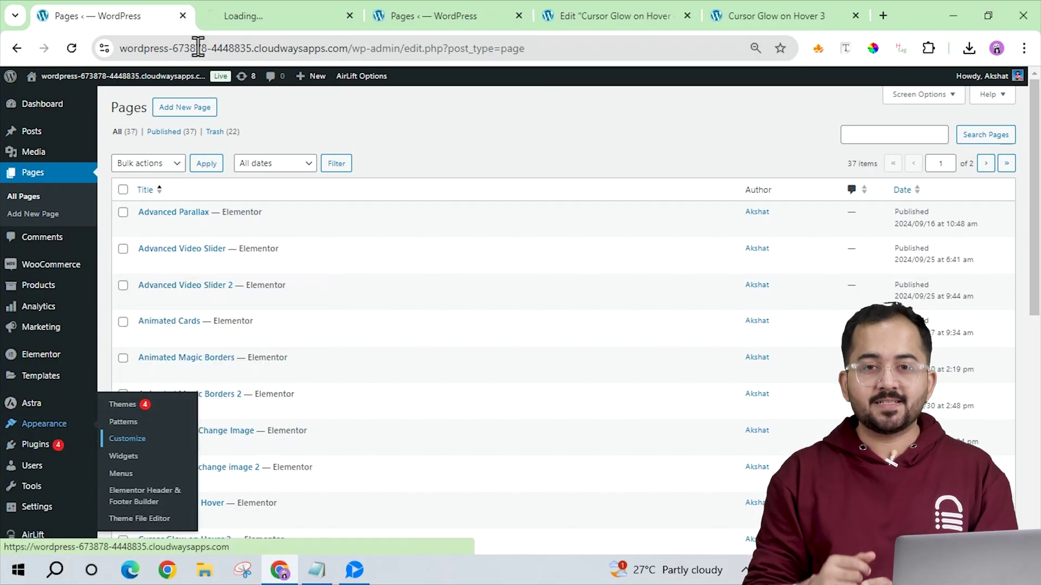
left_click(245, 16)
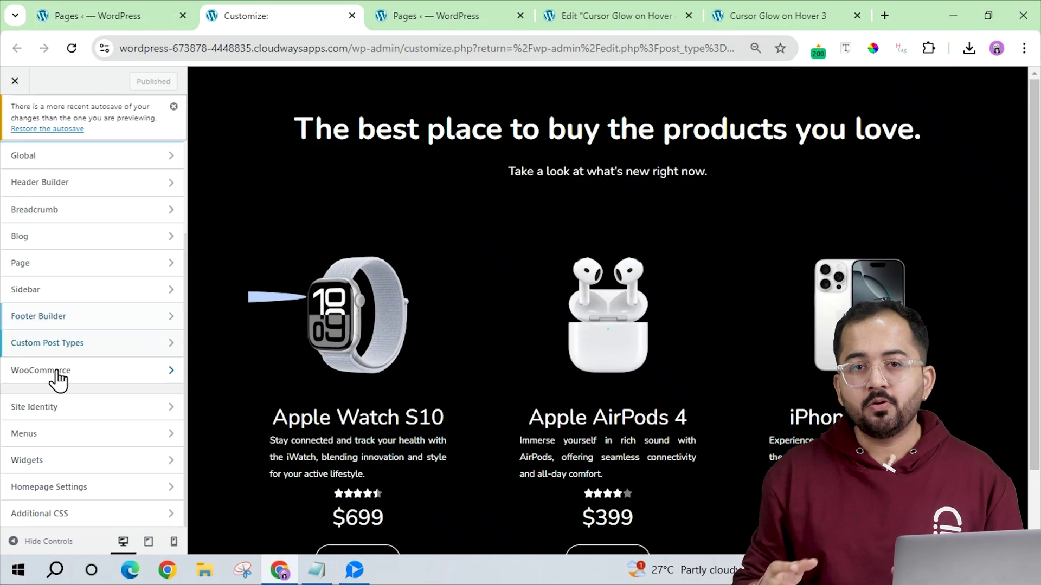
left_click(63, 514)
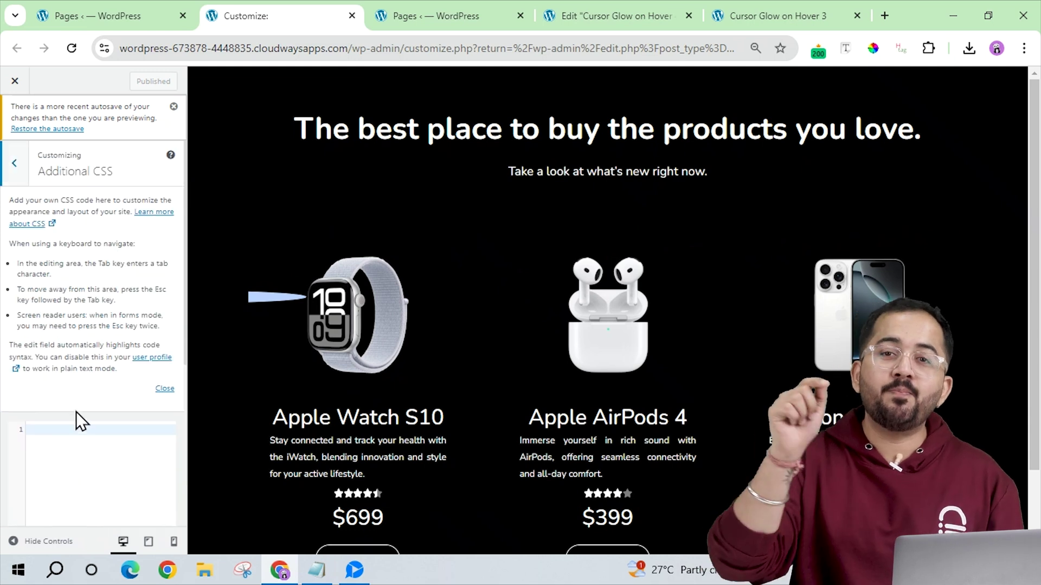
scroll(75, 413, "down", 3)
scroll(74, 448, "down", 2)
key("ctrl+v")
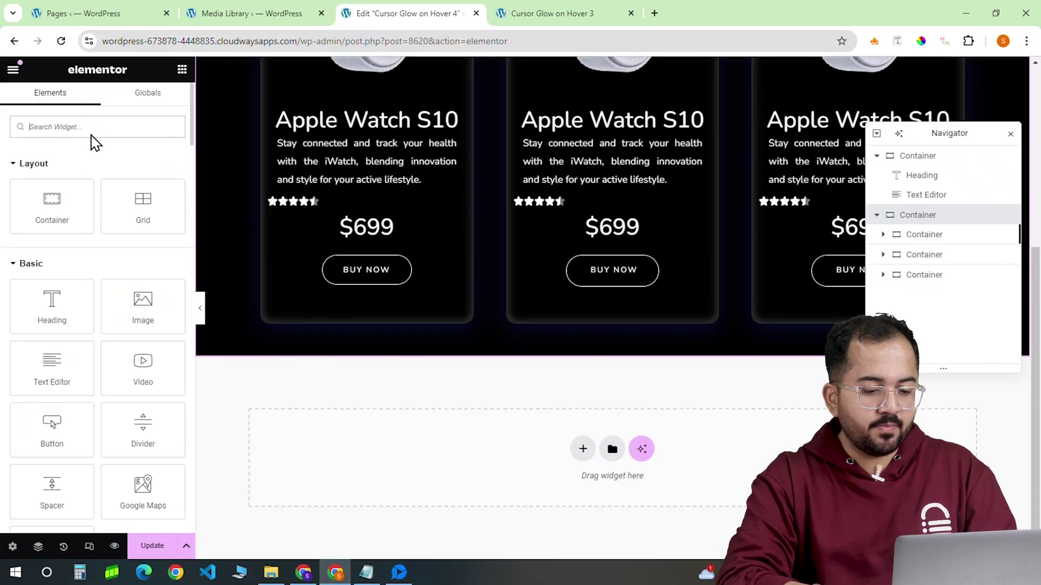
type("html")
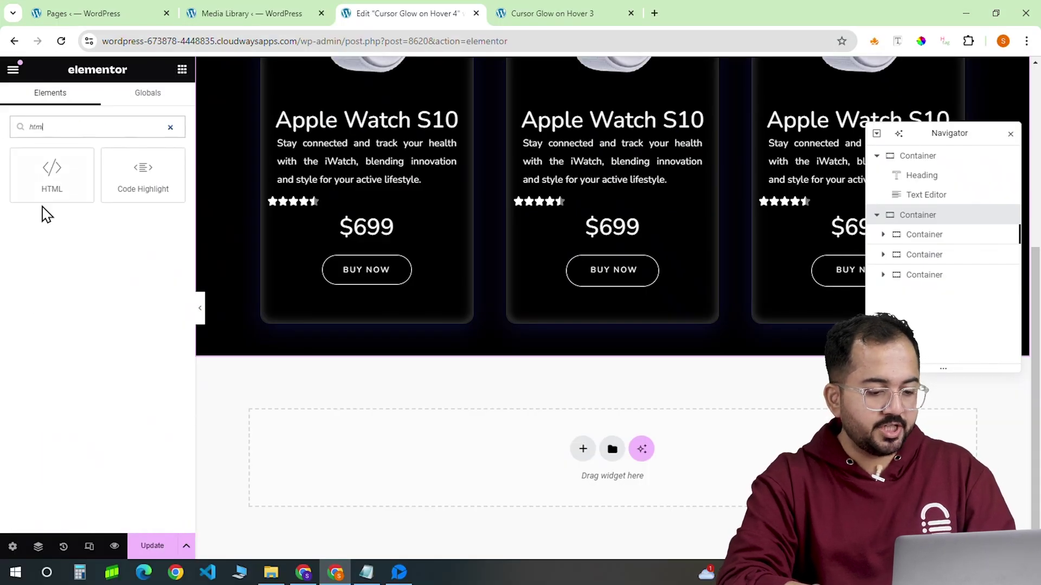
Drop an HTML widget below the cards and paste the cursor-tracking script into it
mouse_move(48, 173)
left_mouse_down()
mouse_move(448, 444)
mouse_move(488, 428)
left_mouse_up()
left_click(89, 235)
key("ctrl+v")
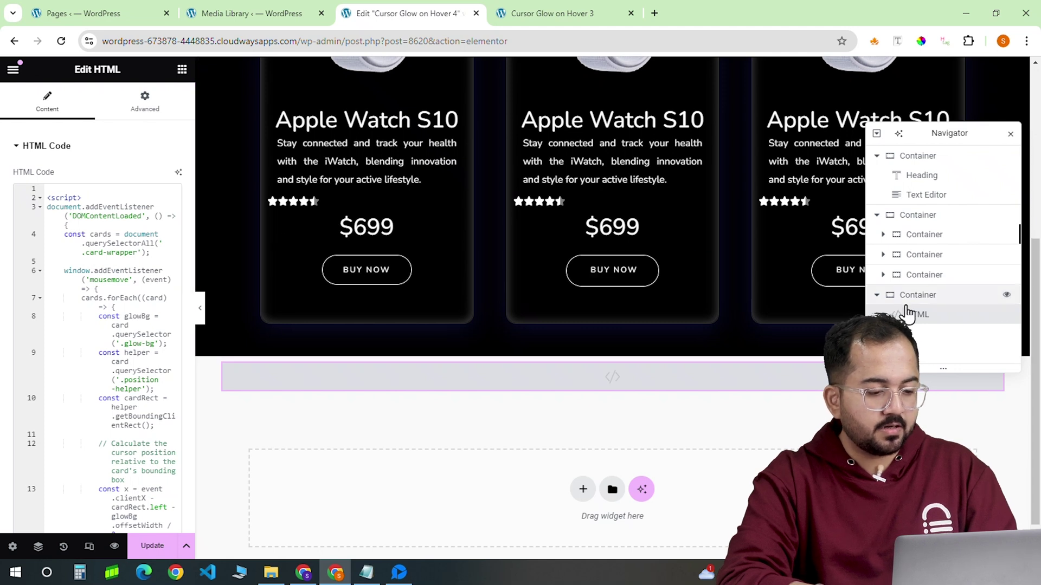
mouse_move(924, 254)
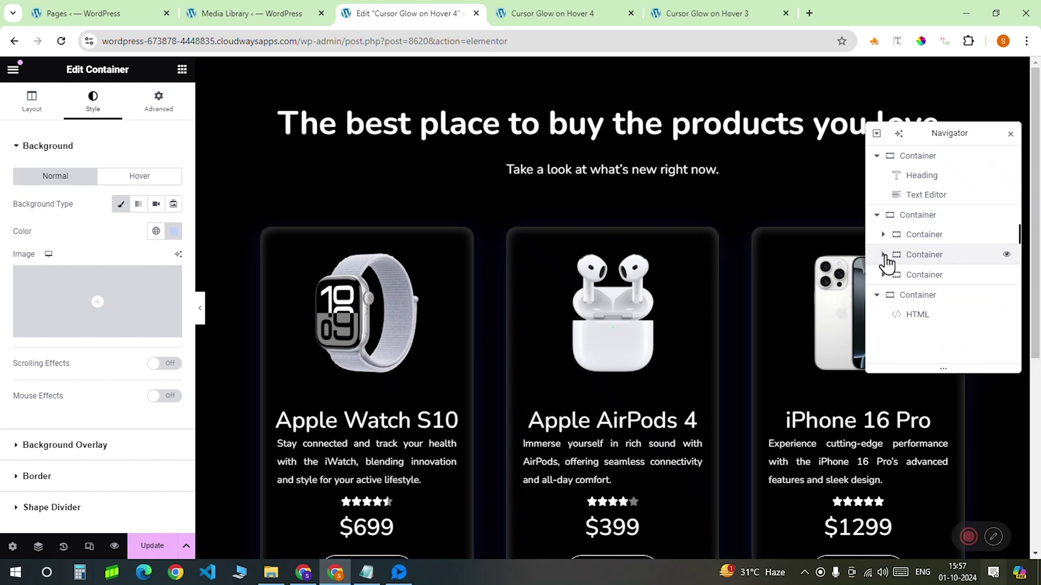
Give the AirPods card's Glow container a green #0AC460 background
left_click(884, 255)
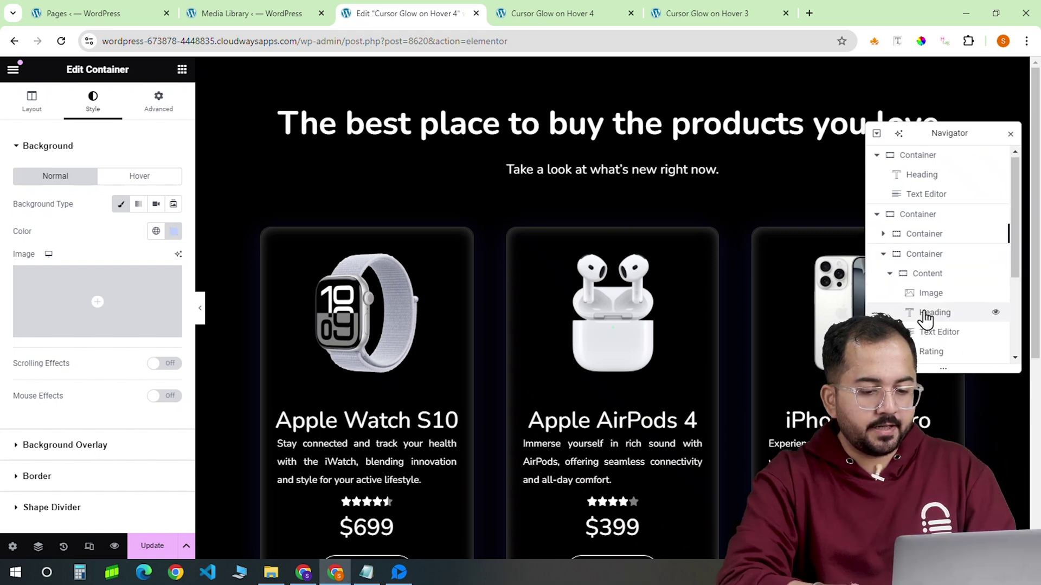
scroll(927, 318, "down", 2)
scroll(927, 317, "down", 2)
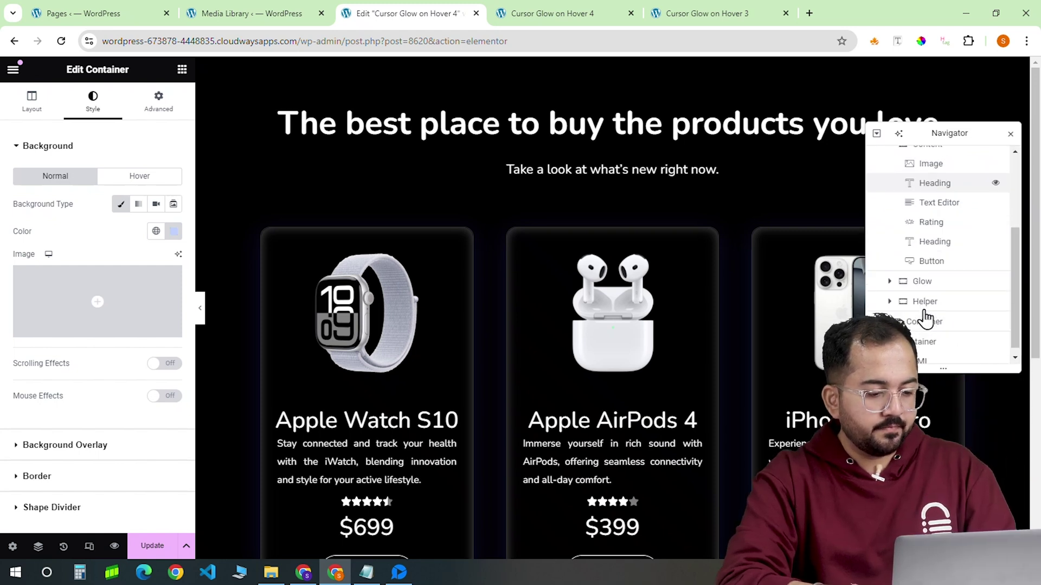
left_click(921, 283)
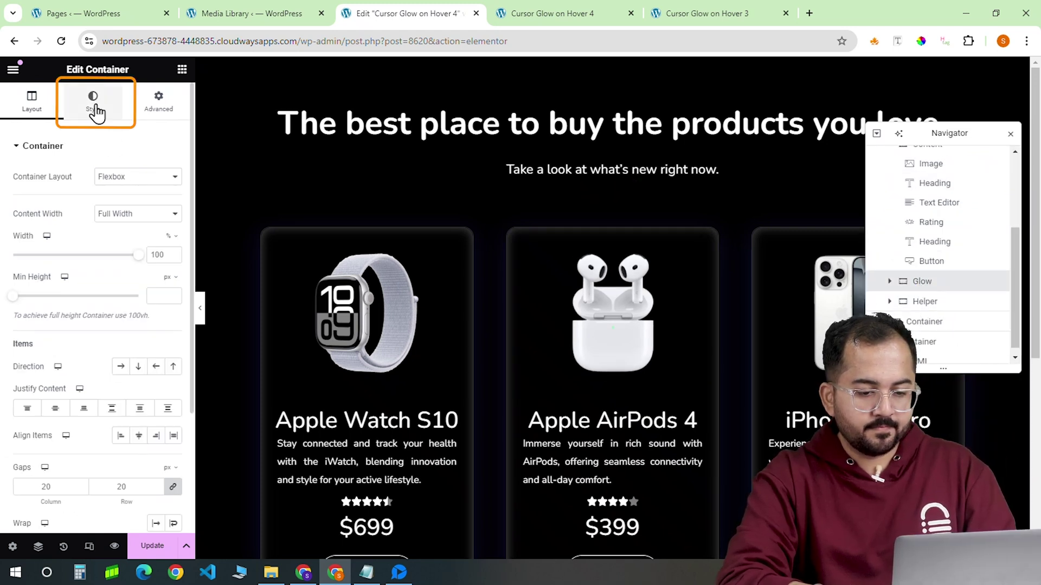
left_click(173, 232)
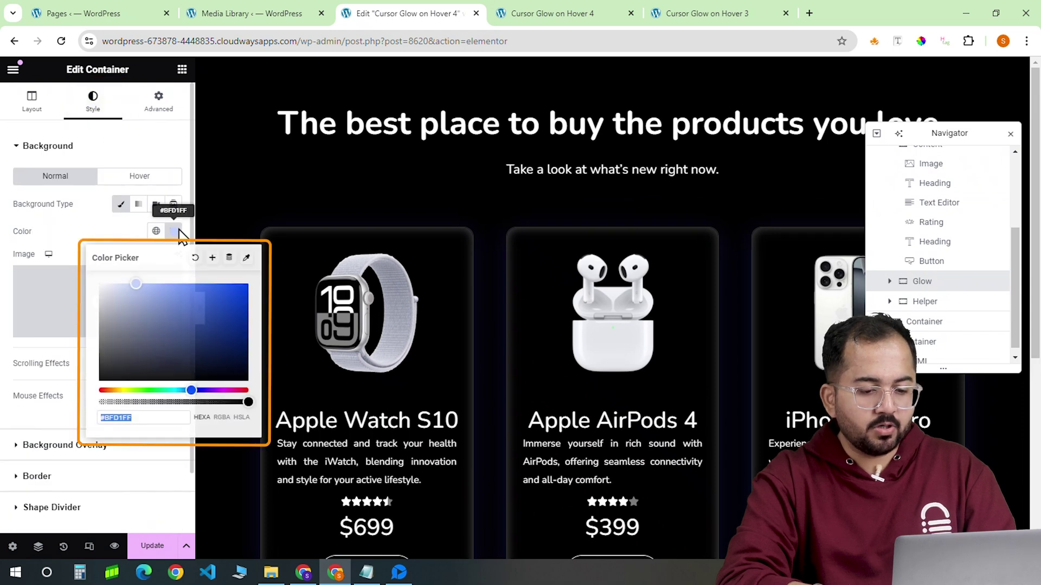
type("#0AC460")
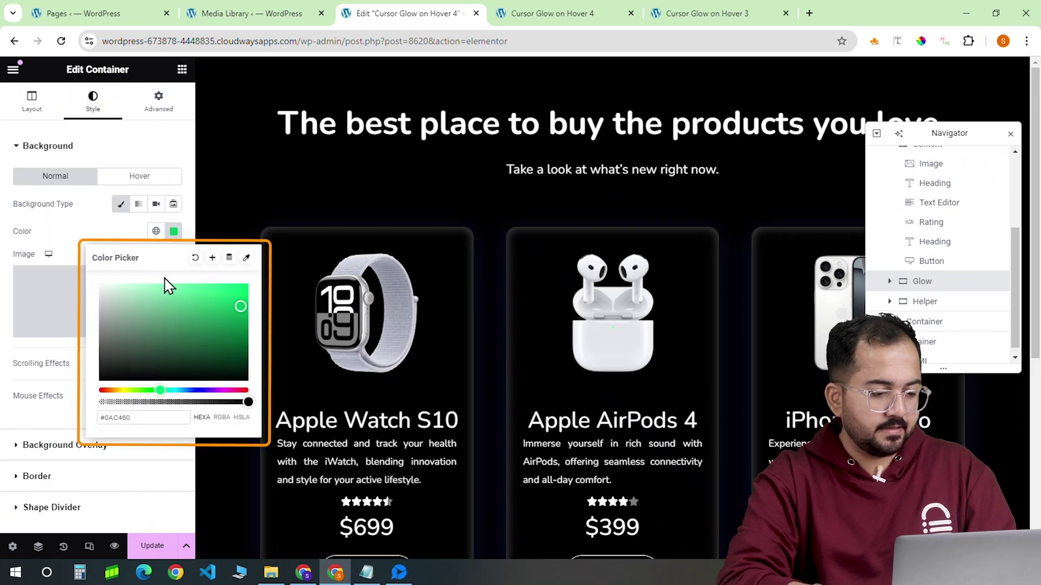
Give the iPhone card's Glow container a red #F80B0B background and update the page
left_click(171, 234)
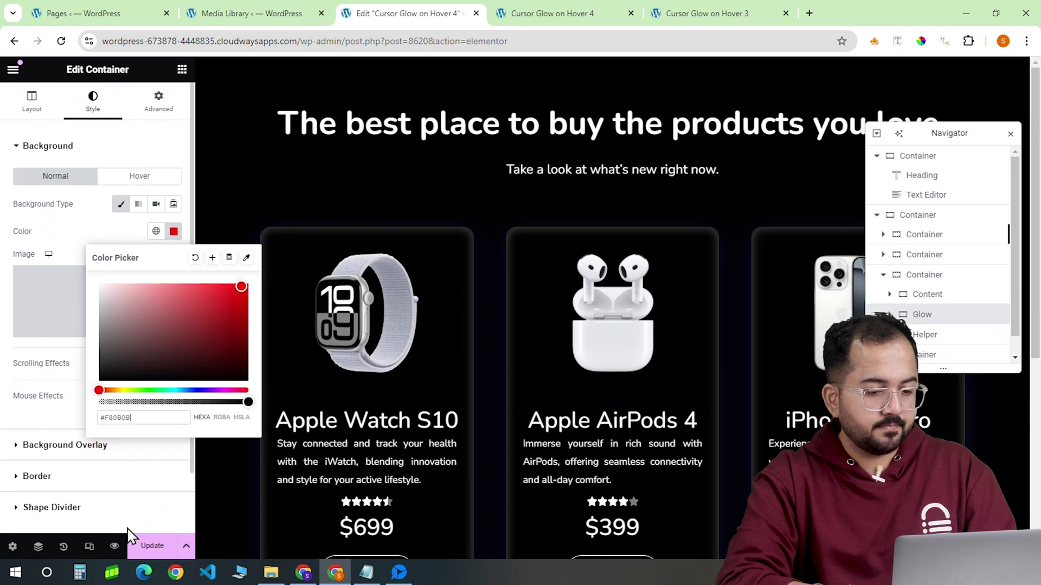
left_click(137, 545)
scroll(253, 417, "down", 2)
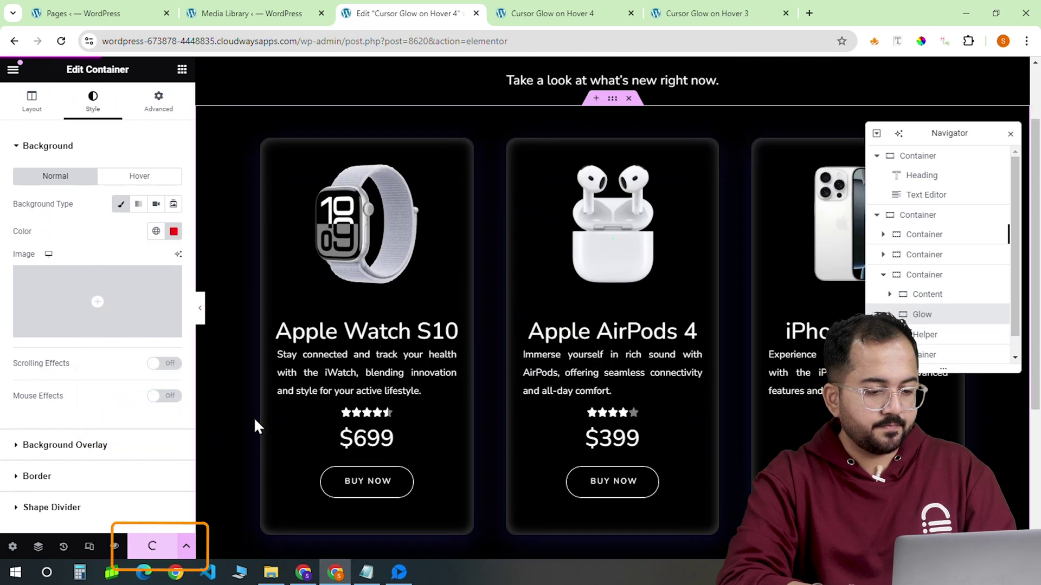